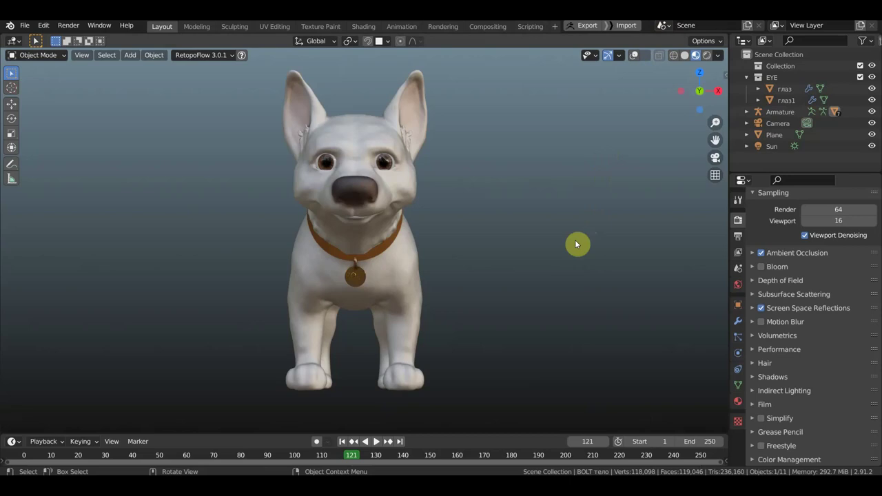
Step: Switch the viewport to Right Orthographic view to see the dog from its right side
{"action": "key", "text": "KP_3"}
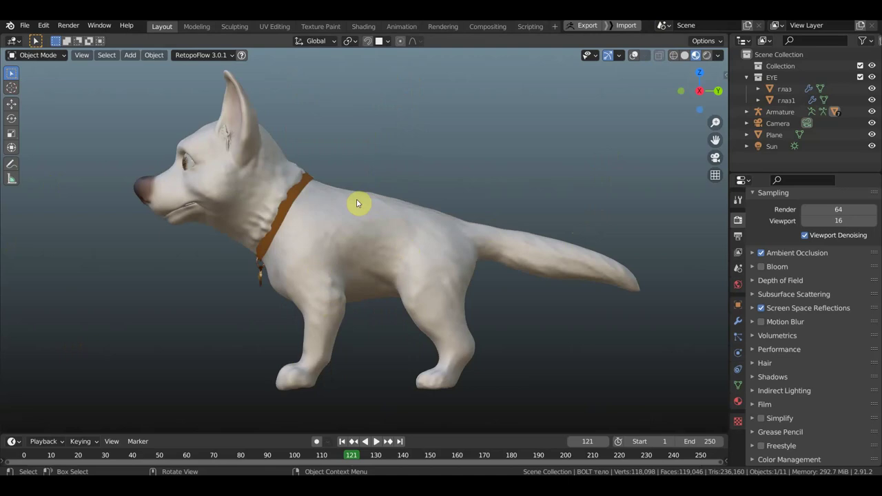
Step: Turn on viewport overlays to reveal the bones and select the Armature object
{"action": "left_click", "coordinate": [635, 56]}
{"action": "left_click", "coordinate": [301, 187]}
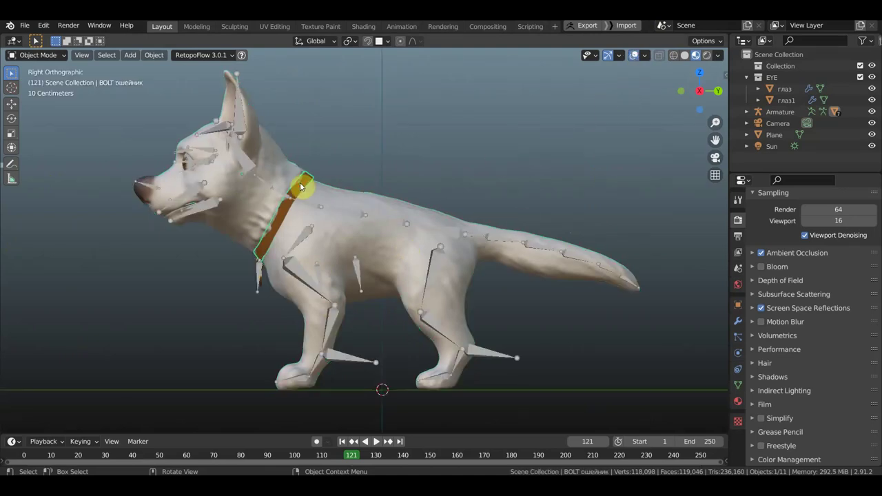
{"action": "left_click", "coordinate": [186, 169]}
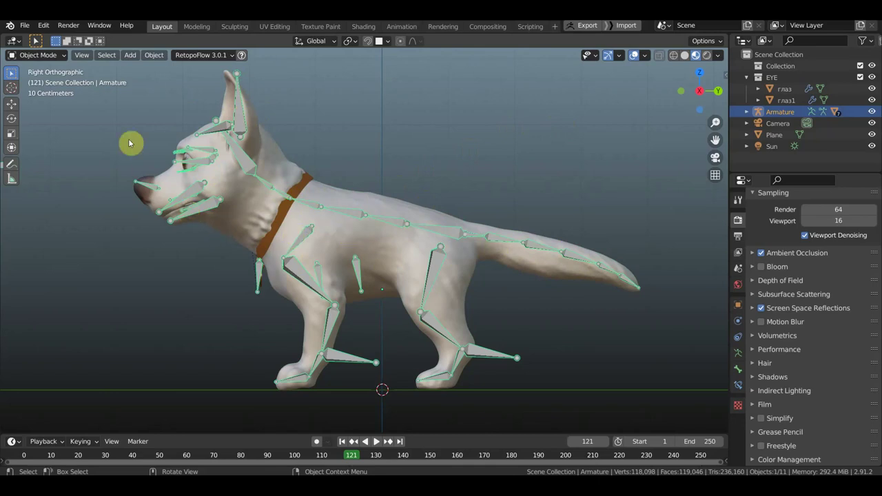
{"action": "left_click", "coordinate": [38, 55]}
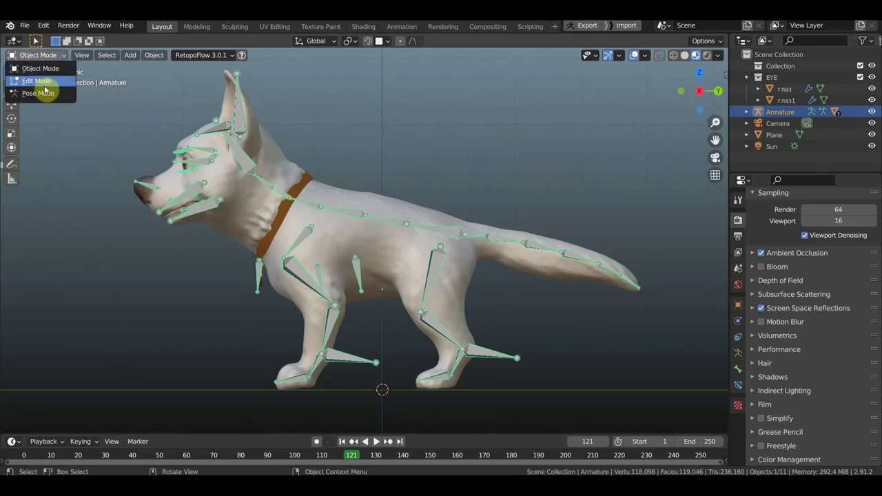
Step: Put the armature in Pose Mode and rotate the jaw bone to open the mouth
{"action": "left_click", "coordinate": [46, 94]}
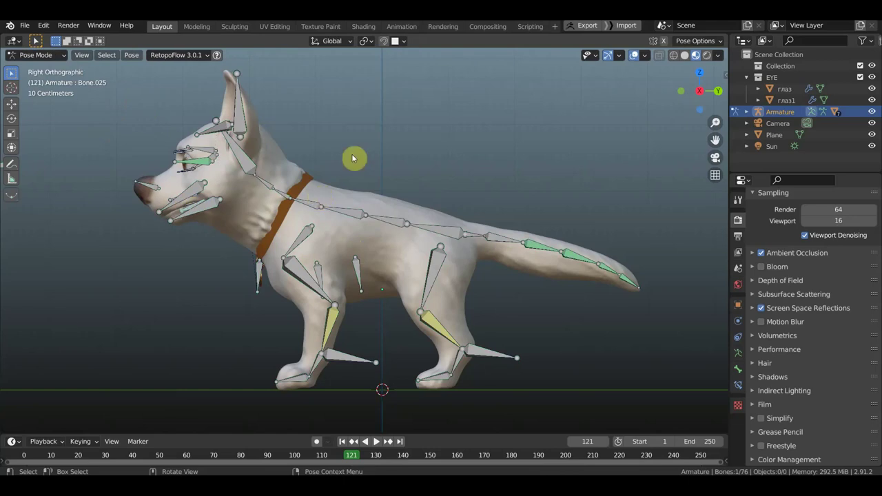
{"action": "left_click", "coordinate": [208, 206]}
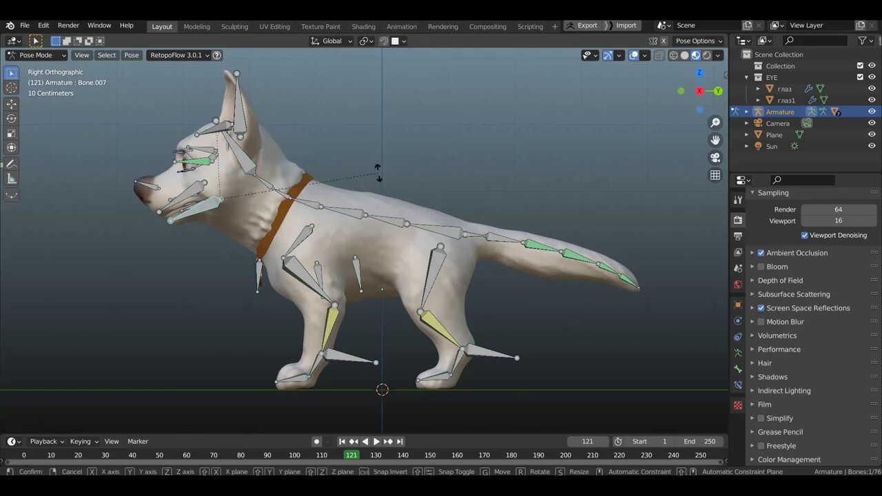
{"action": "key", "text": "r"}
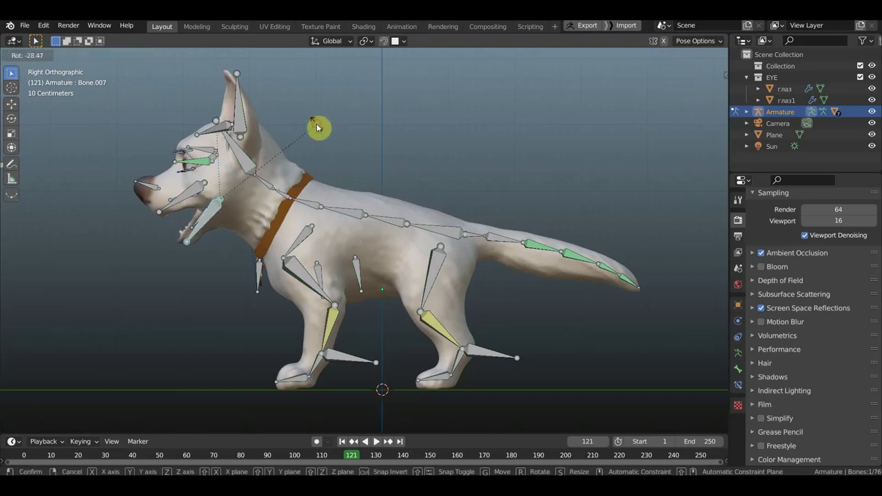
{"action": "left_click", "coordinate": [311, 134]}
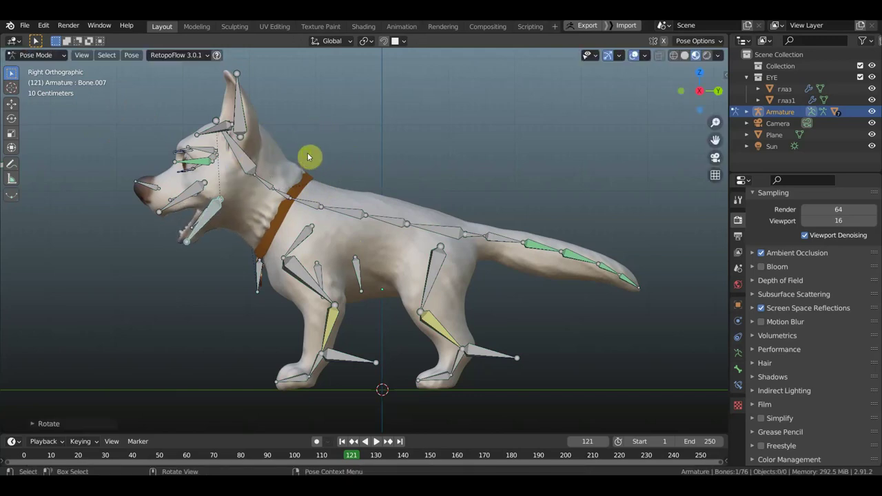
Step: Zoom in on the head and move the lower-teeth bone forward out of the mouth
{"action": "middle_click_drag", "start_coordinate": [307, 152], "coordinate": [399, 164], "text": "shift"}
{"action": "scroll", "coordinate": [402, 168], "scroll_direction": "up", "scroll_amount": 3}
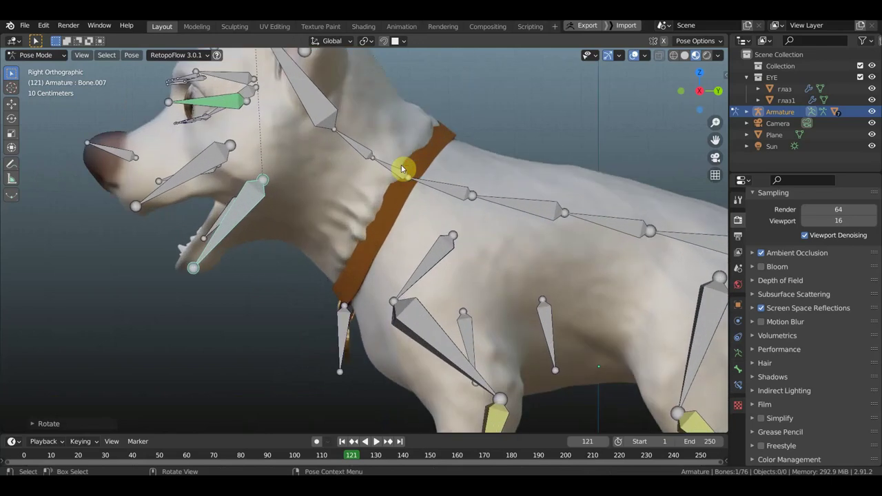
{"action": "middle_click_drag", "start_coordinate": [485, 180], "coordinate": [500, 197], "text": "shift"}
{"action": "scroll", "coordinate": [500, 198], "scroll_direction": "up", "scroll_amount": 5}
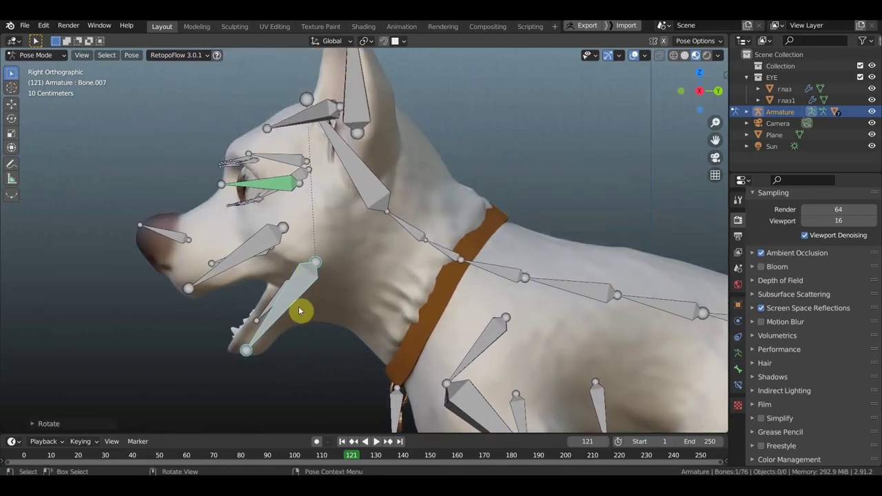
{"action": "left_click", "coordinate": [264, 315]}
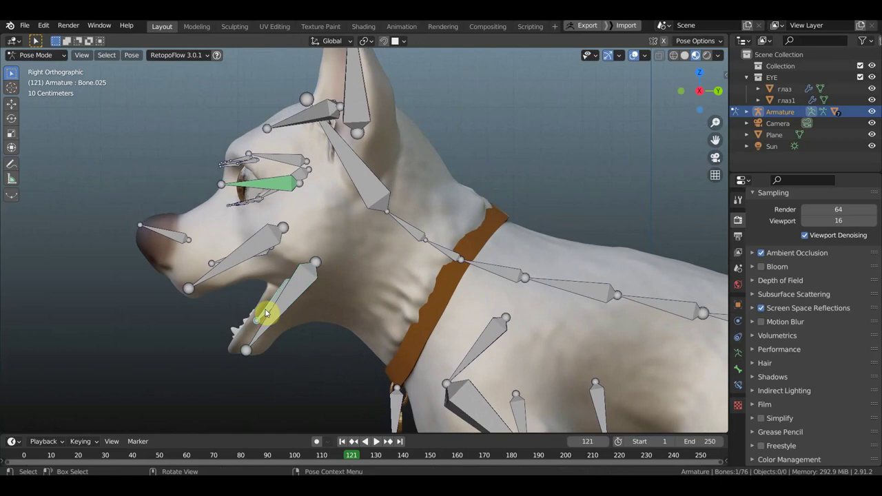
{"action": "key", "text": "g"}
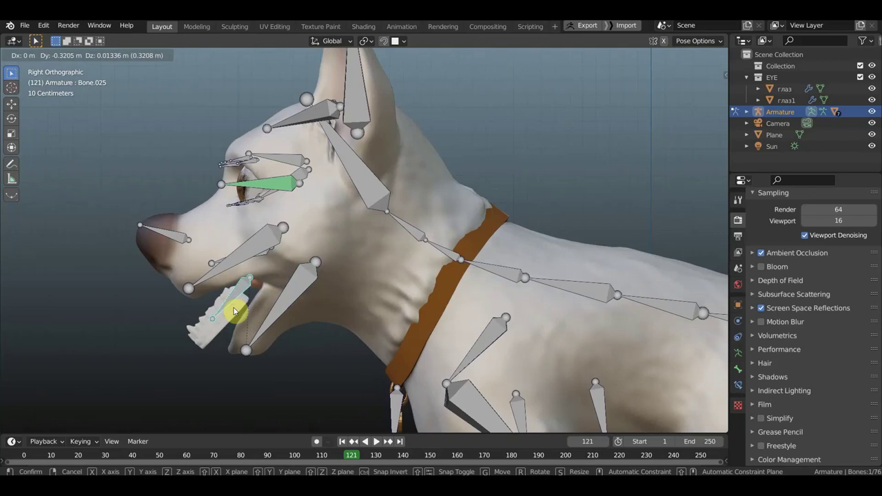
{"action": "left_click", "coordinate": [234, 312]}
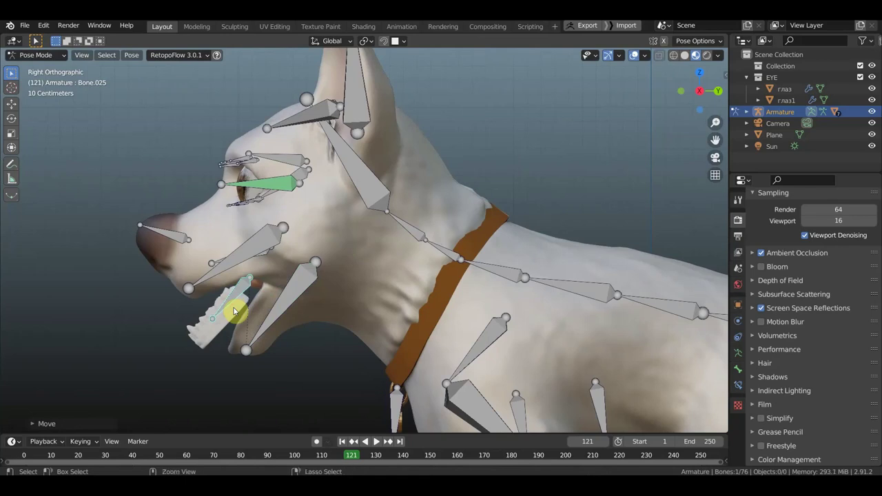
Step: Undo the teeth move, then move and rotate the small upper-muzzle bone Bone.026
{"action": "key", "text": "ctrl+z"}
{"action": "left_click", "coordinate": [267, 307]}
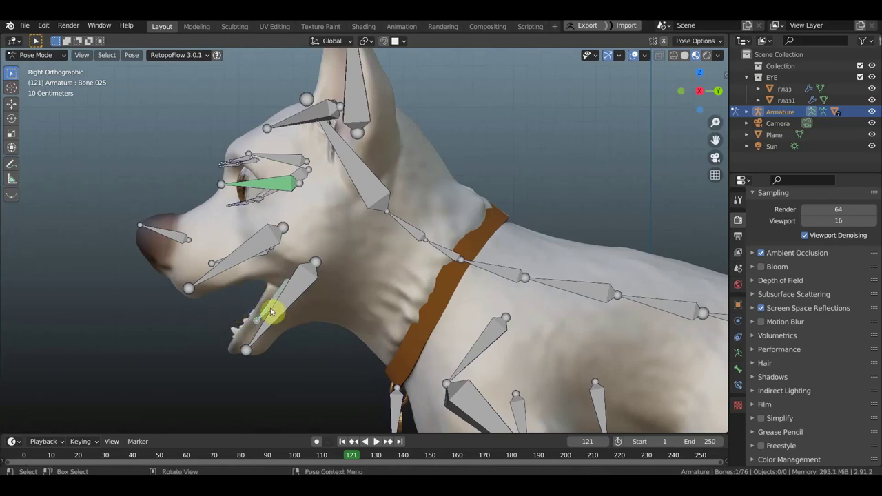
{"action": "left_click", "coordinate": [212, 264]}
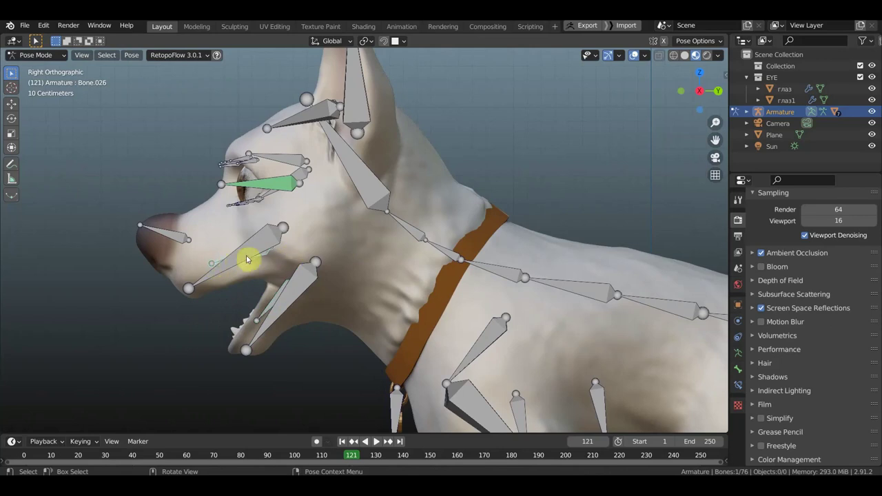
{"action": "key", "text": "g"}
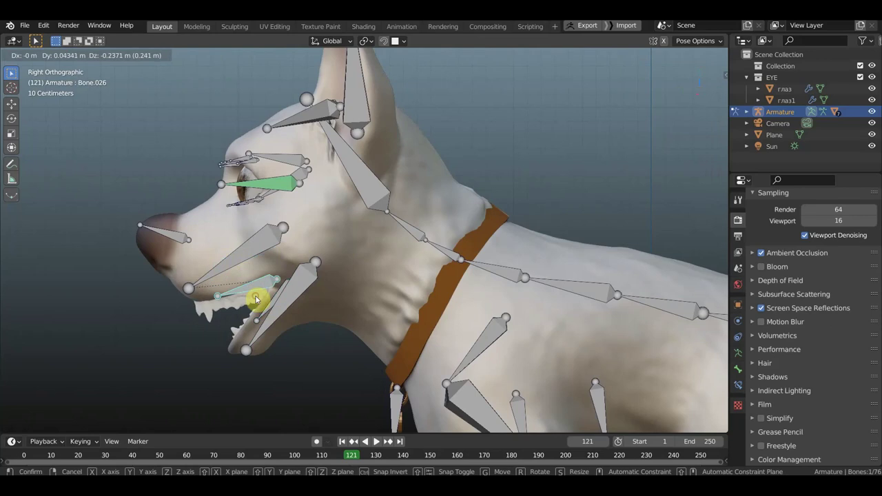
{"action": "left_click", "coordinate": [255, 298]}
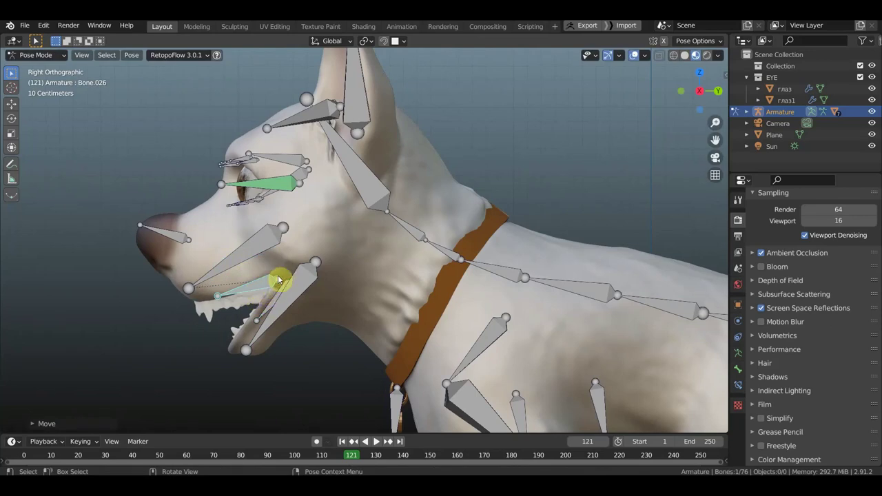
{"action": "key", "text": "r"}
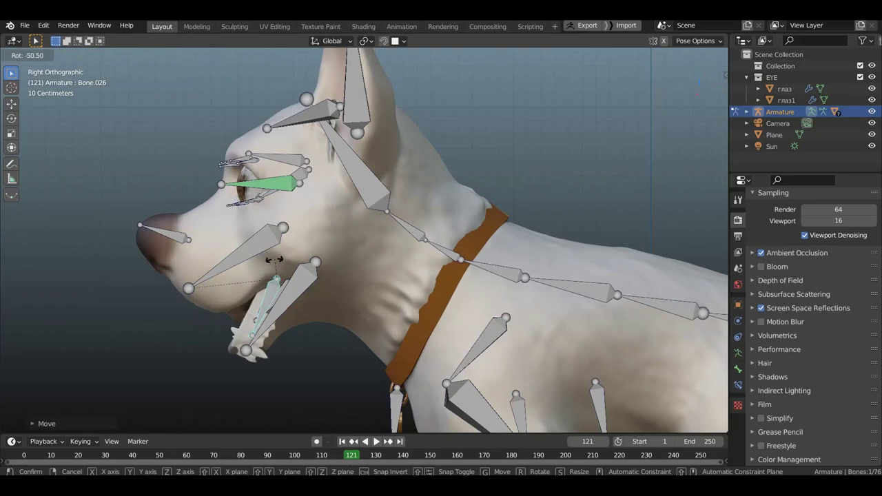
{"action": "left_click", "coordinate": [299, 276]}
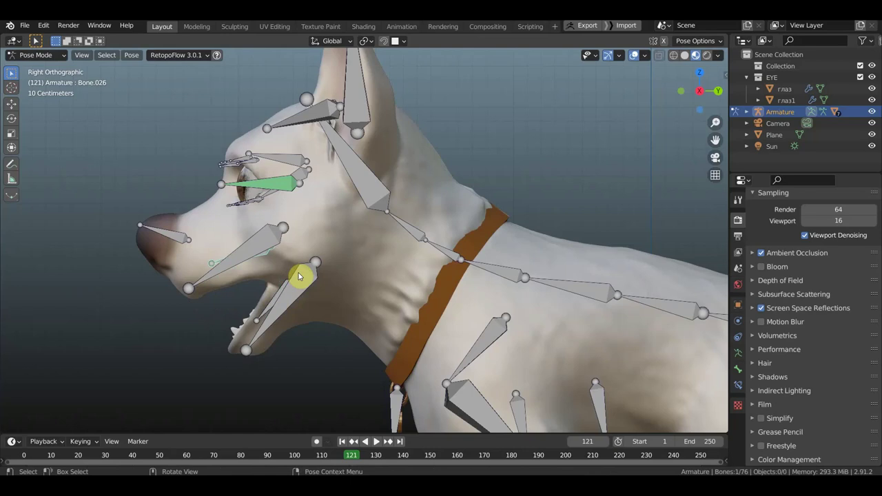
{"action": "left_click", "coordinate": [273, 241]}
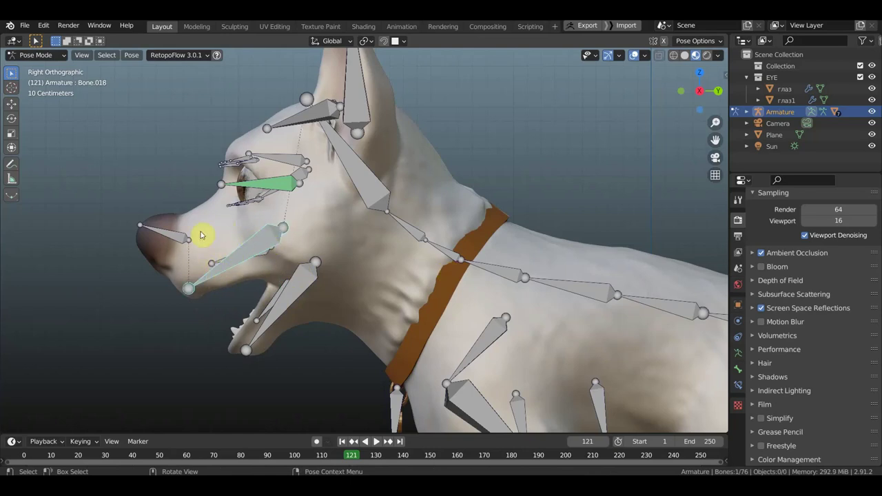
{"action": "left_click", "coordinate": [367, 183]}
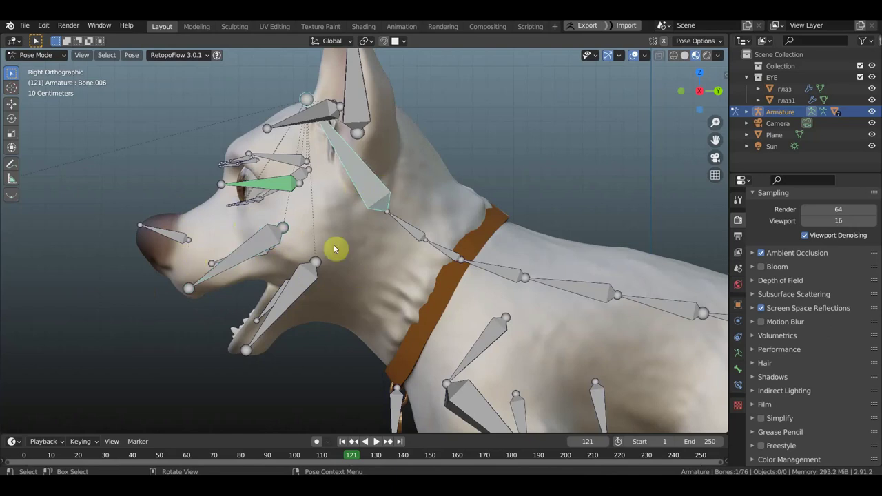
{"action": "left_click", "coordinate": [293, 299]}
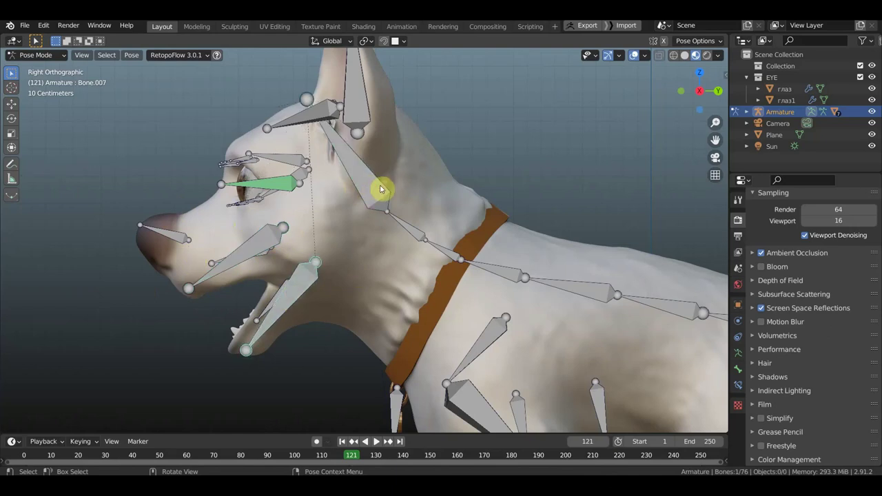
{"action": "left_click", "coordinate": [381, 190]}
{"action": "left_click", "coordinate": [360, 174]}
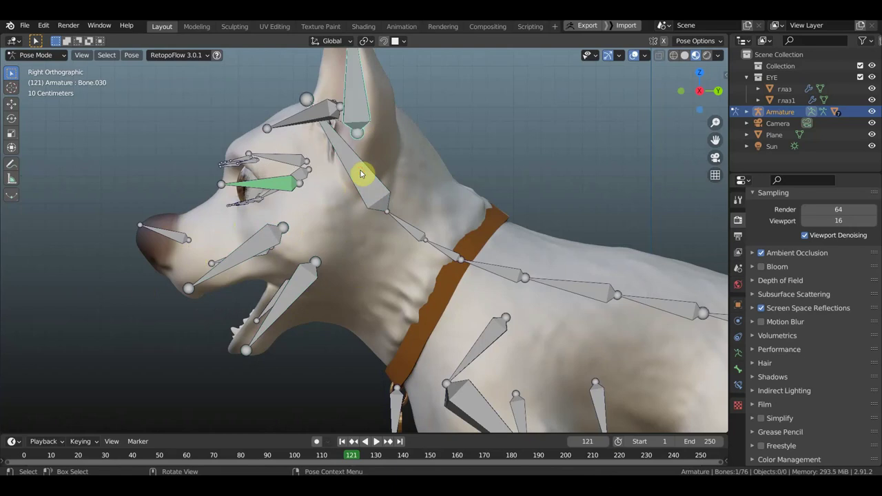
{"action": "left_click", "coordinate": [361, 175]}
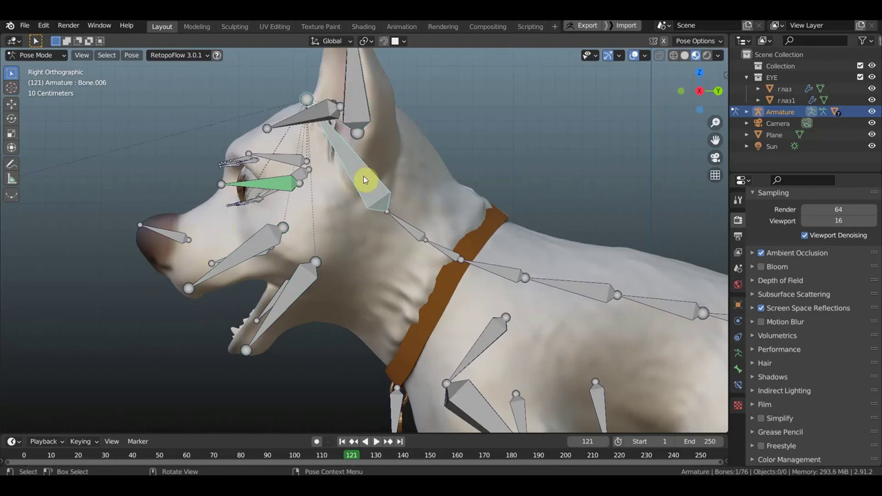
{"action": "left_click", "coordinate": [418, 233]}
{"action": "scroll", "coordinate": [466, 238], "scroll_direction": "down", "scroll_amount": 1}
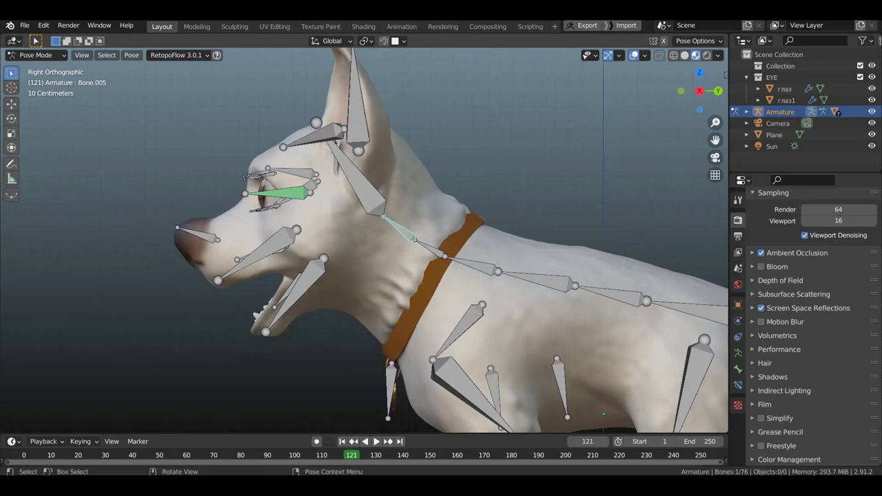
{"action": "key", "text": "r"}
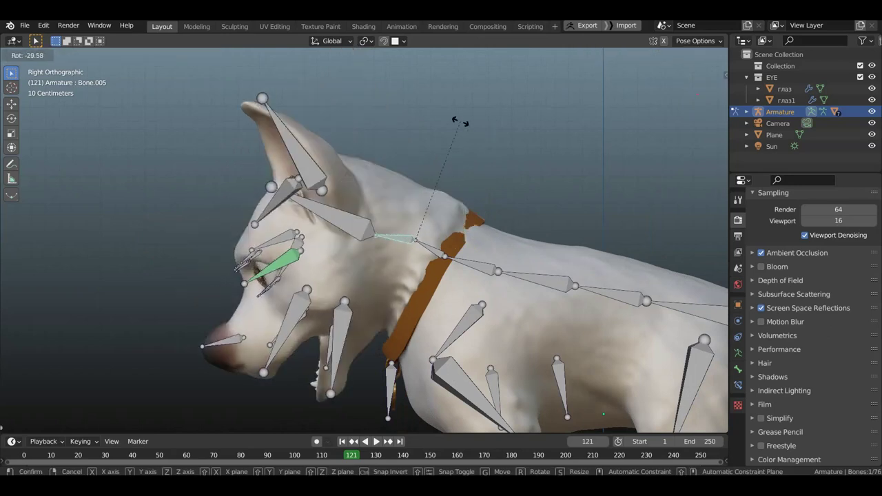
{"action": "left_click", "coordinate": [463, 124]}
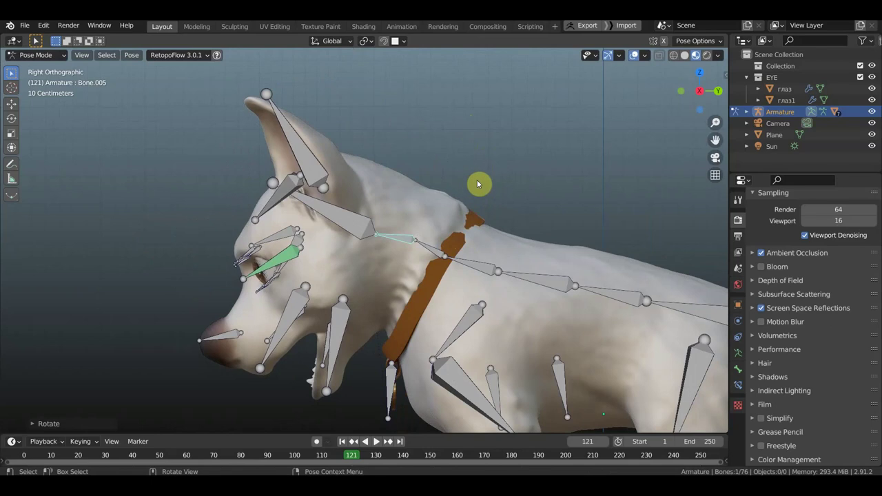
{"action": "key", "text": "ctrl"}
{"action": "key", "text": "ctrl+z"}
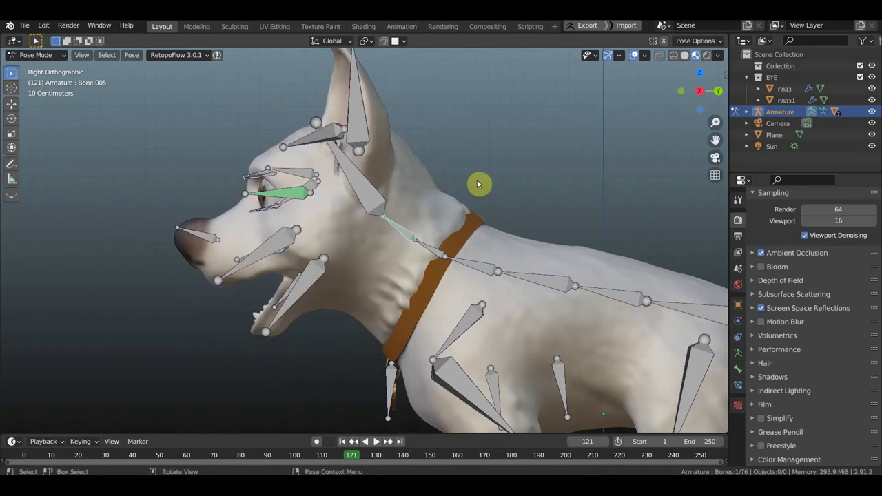
{"action": "scroll", "coordinate": [390, 190], "scroll_direction": "up", "scroll_amount": 1}
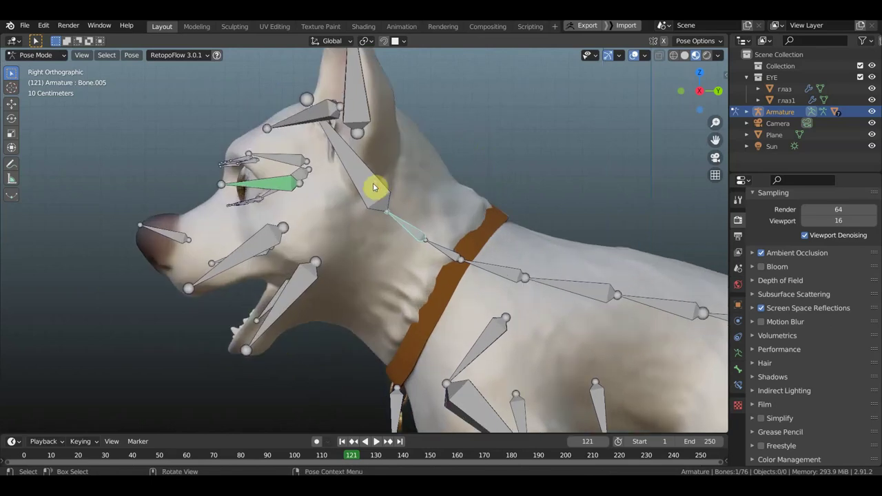
{"action": "middle_click_drag", "start_coordinate": [372, 183], "coordinate": [433, 206], "text": "shift"}
{"action": "scroll", "coordinate": [431, 208], "scroll_direction": "up", "scroll_amount": 1}
{"action": "scroll", "coordinate": [413, 214], "scroll_direction": "up", "scroll_amount": 1}
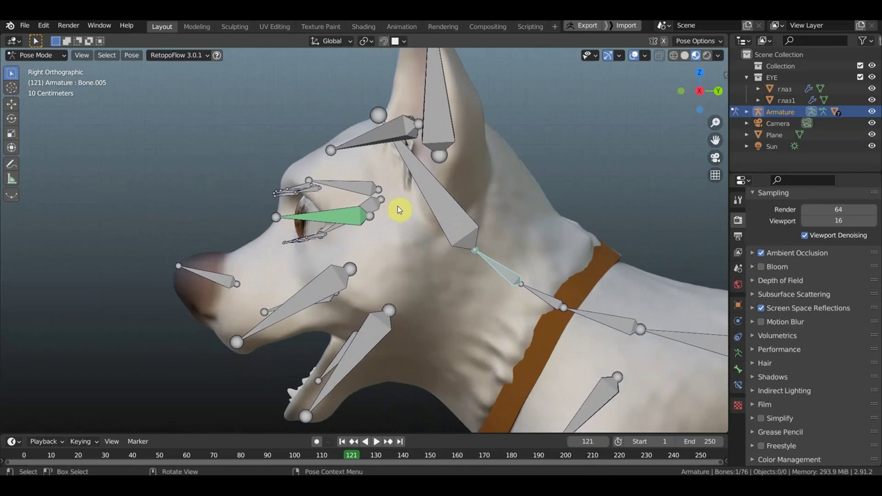
Step: Rotate both eyelid bones closed so the left eye winks, then hide bones to check
{"action": "left_click", "coordinate": [372, 192]}
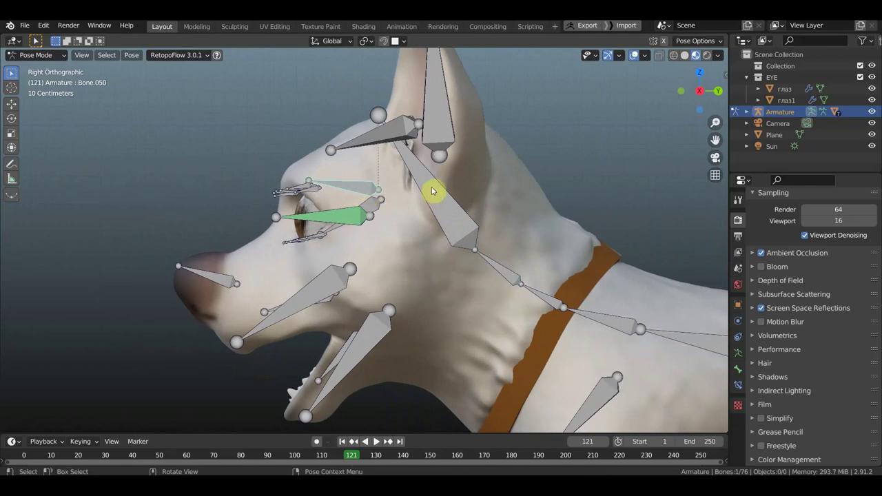
{"action": "key", "text": "r"}
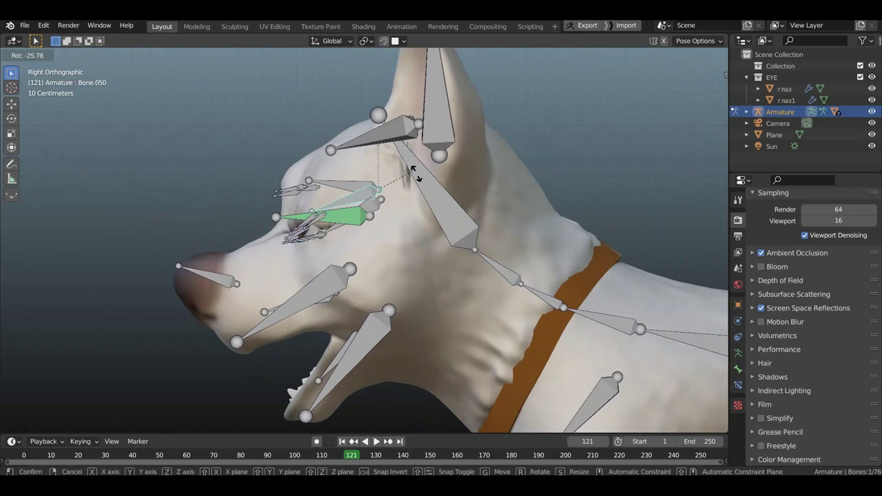
{"action": "left_click", "coordinate": [416, 172]}
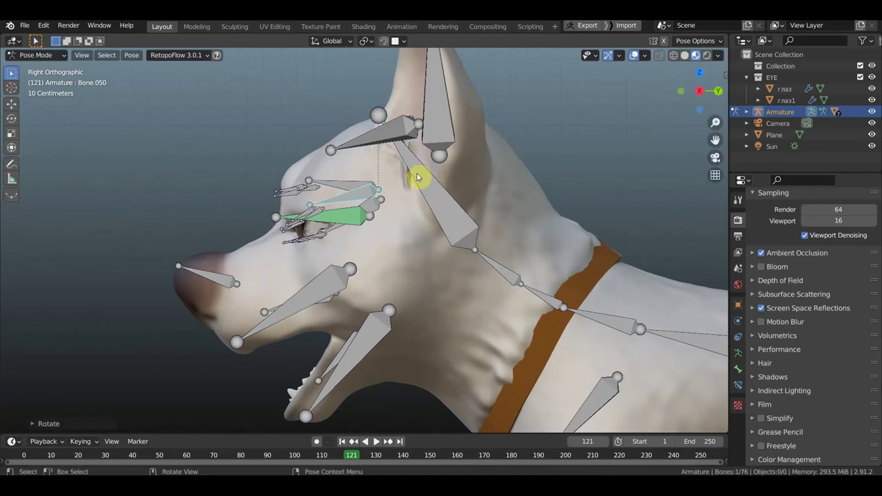
{"action": "left_click", "coordinate": [397, 211]}
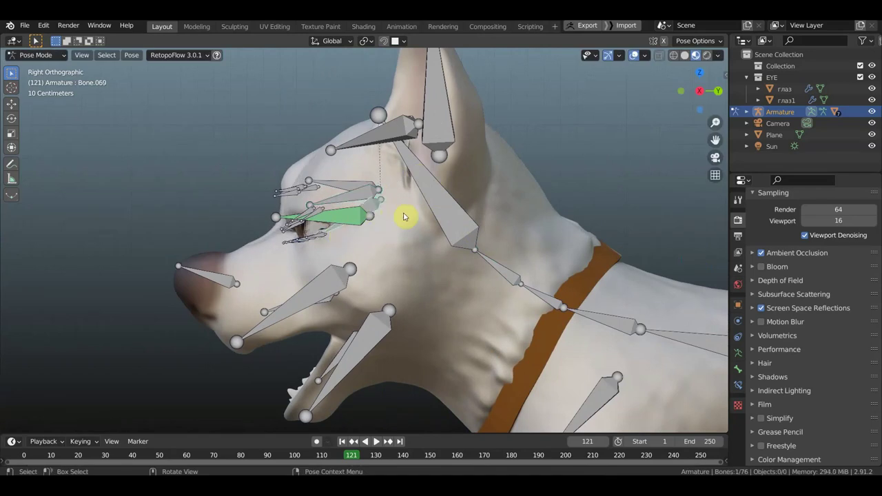
{"action": "key", "text": "r"}
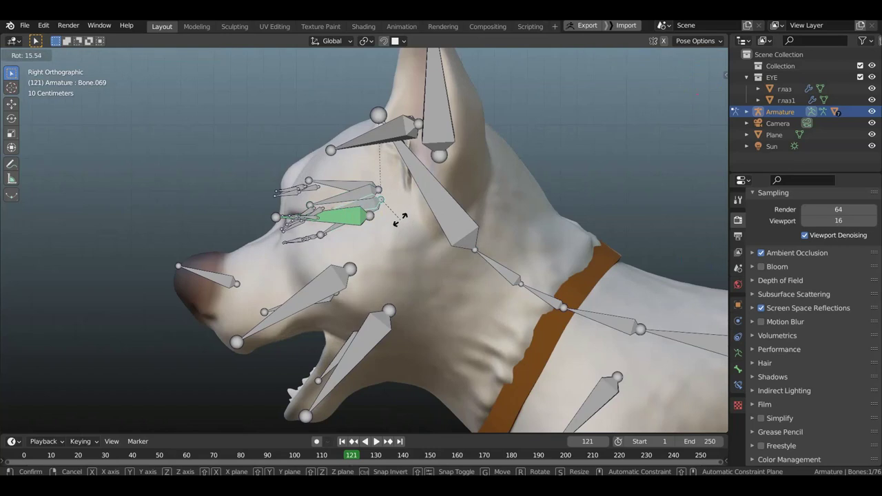
{"action": "left_click", "coordinate": [558, 100]}
{"action": "left_click", "coordinate": [634, 55]}
{"action": "mouse_move", "coordinate": [544, 172]}
{"action": "middle_mouse_down"}
{"action": "mouse_move", "coordinate": [603, 182]}
{"action": "mouse_move", "coordinate": [665, 177]}
{"action": "middle_mouse_up"}
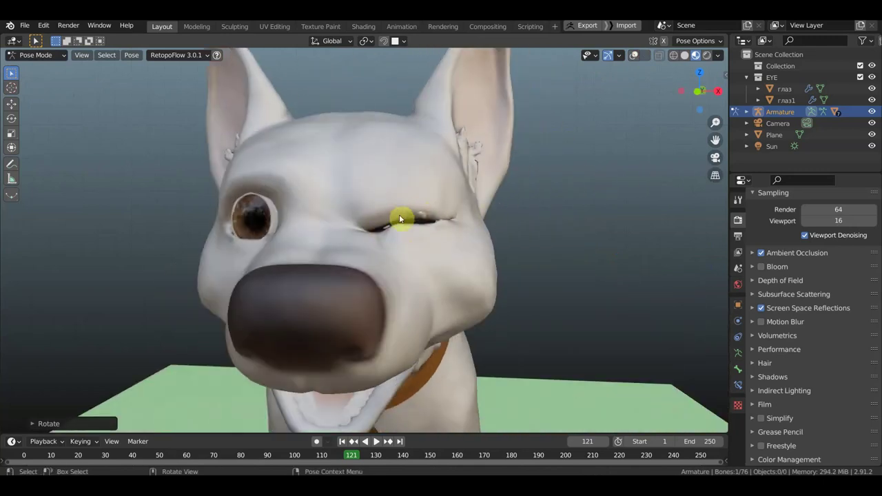
Step: Zoom out, orbit to the dog's side profile and show the armature bones again
{"action": "scroll", "coordinate": [449, 222], "scroll_direction": "down", "scroll_amount": 1}
{"action": "scroll", "coordinate": [448, 223], "scroll_direction": "down", "scroll_amount": 2}
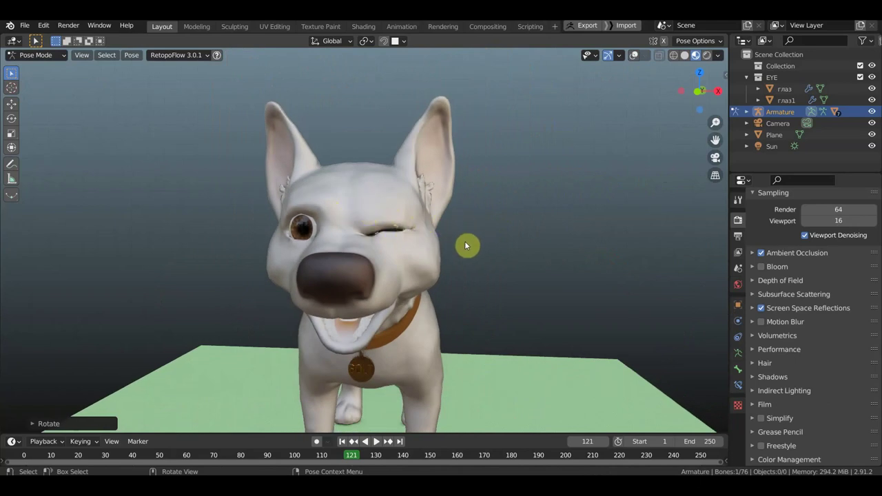
{"action": "mouse_move", "coordinate": [466, 246]}
{"action": "middle_mouse_down"}
{"action": "mouse_move", "coordinate": [339, 244]}
{"action": "mouse_move", "coordinate": [390, 278]}
{"action": "middle_mouse_up"}
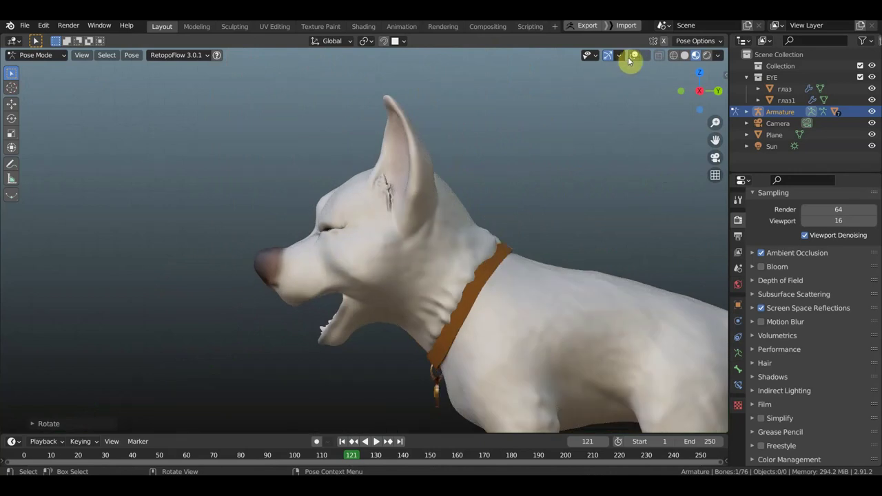
{"action": "left_click", "coordinate": [630, 56]}
Step: Rotate the jaw bone up to close the mouth into a grin, checking from the front
{"action": "left_click", "coordinate": [371, 304]}
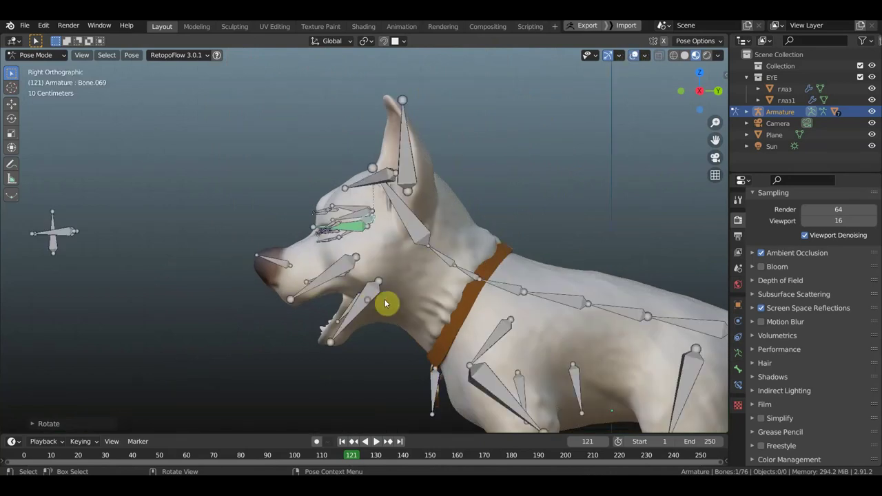
{"action": "key", "text": "r"}
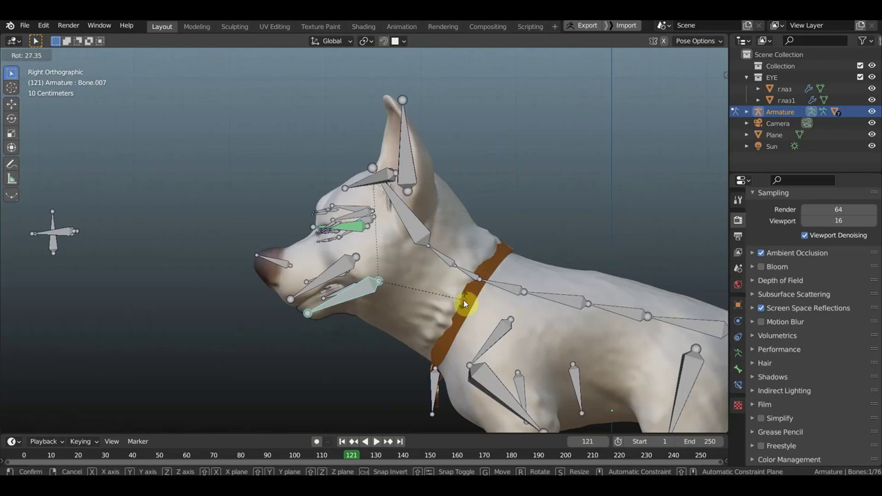
{"action": "left_click", "coordinate": [461, 303]}
{"action": "left_click", "coordinate": [634, 56]}
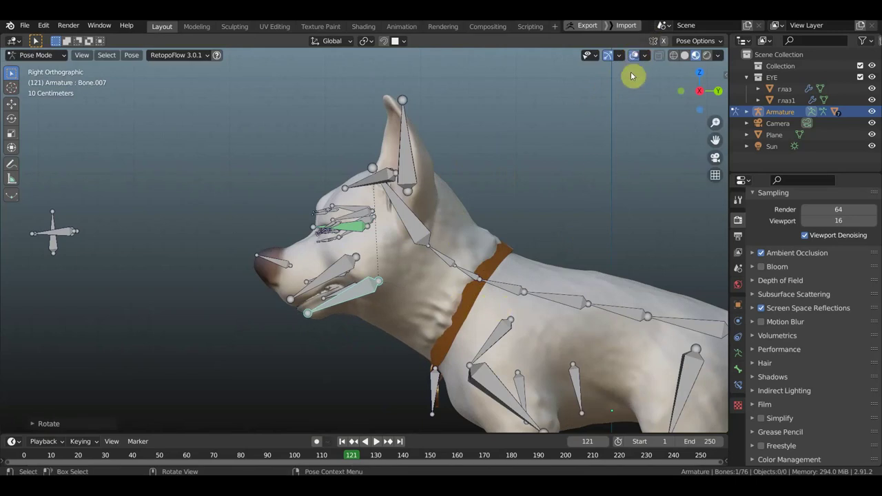
{"action": "middle_click_drag", "start_coordinate": [534, 211], "coordinate": [637, 203]}
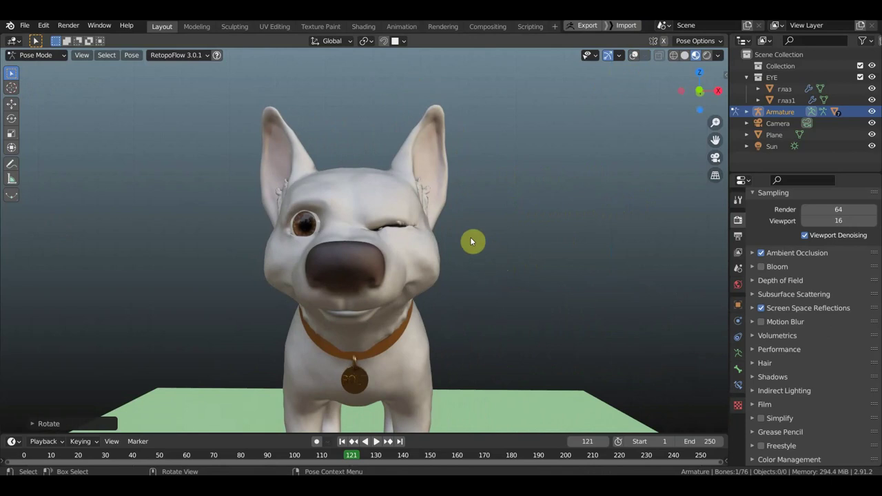
Step: Show the bones again, pick the ear and eye bones, and orbit to a side profile
{"action": "left_click", "coordinate": [628, 58]}
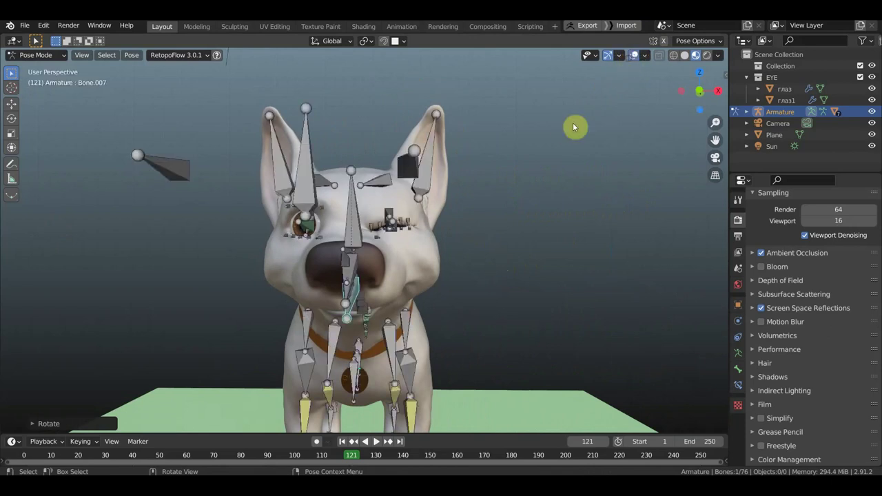
{"action": "left_click", "coordinate": [430, 170]}
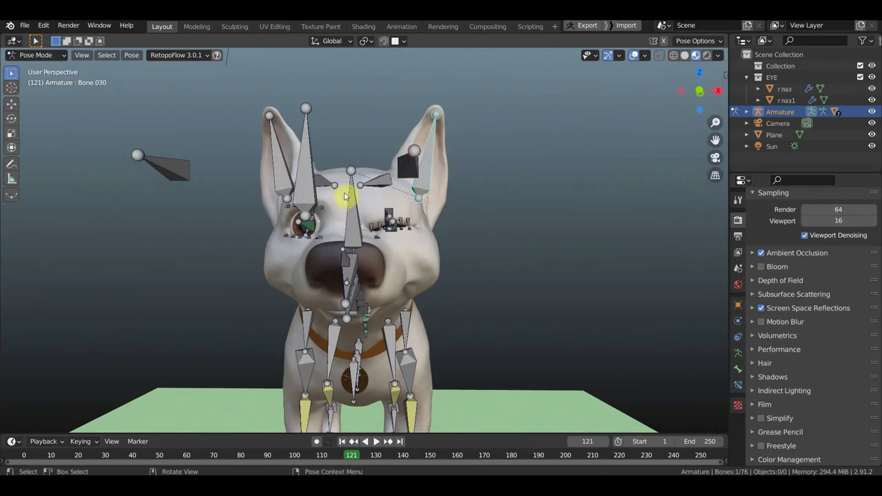
{"action": "left_click", "coordinate": [428, 195]}
{"action": "middle_click_drag", "start_coordinate": [428, 197], "coordinate": [427, 271]}
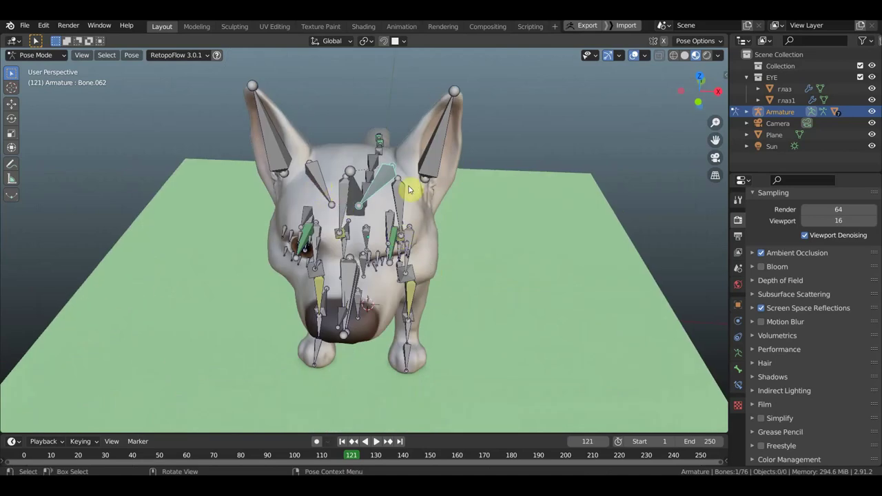
{"action": "middle_click_drag", "start_coordinate": [385, 204], "coordinate": [230, 154]}
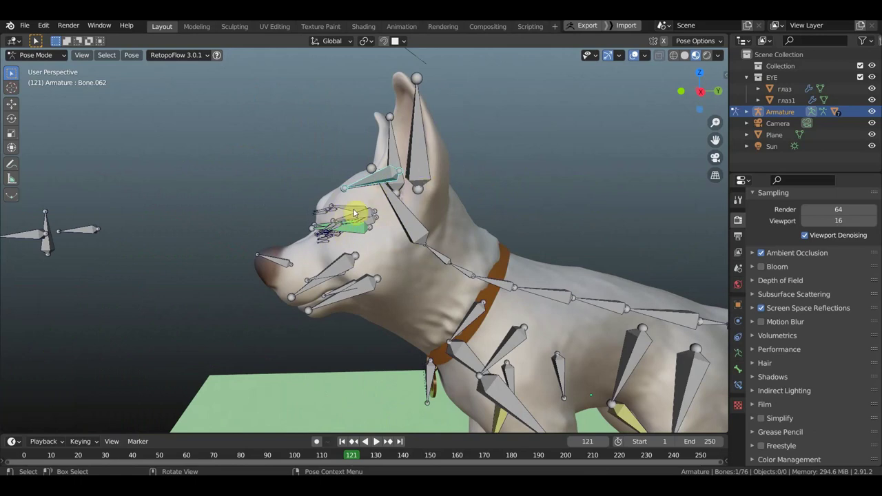
Step: Try two rotations on the nose bone, undoing the second so it lies level
{"action": "left_click", "coordinate": [280, 262]}
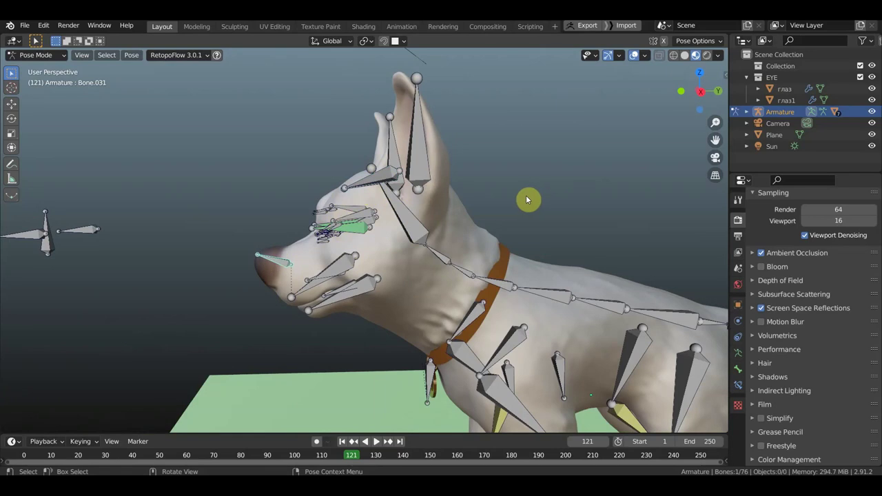
{"action": "key", "text": "r"}
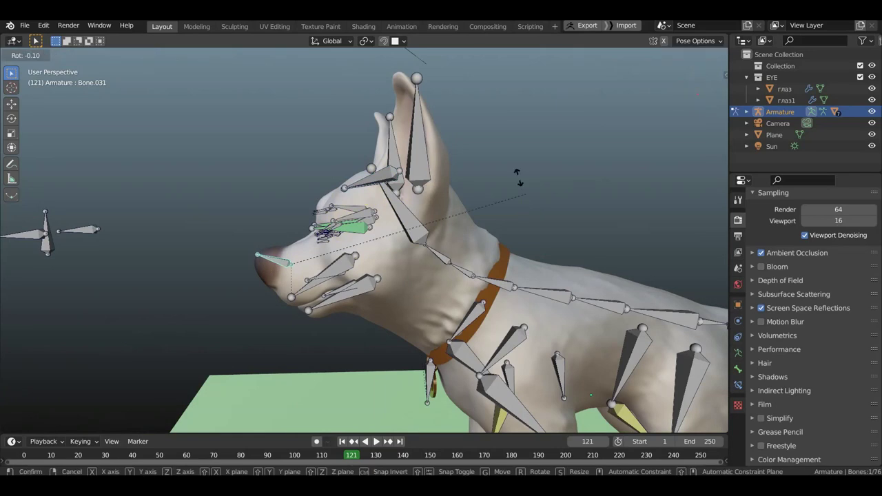
{"action": "left_click", "coordinate": [461, 158]}
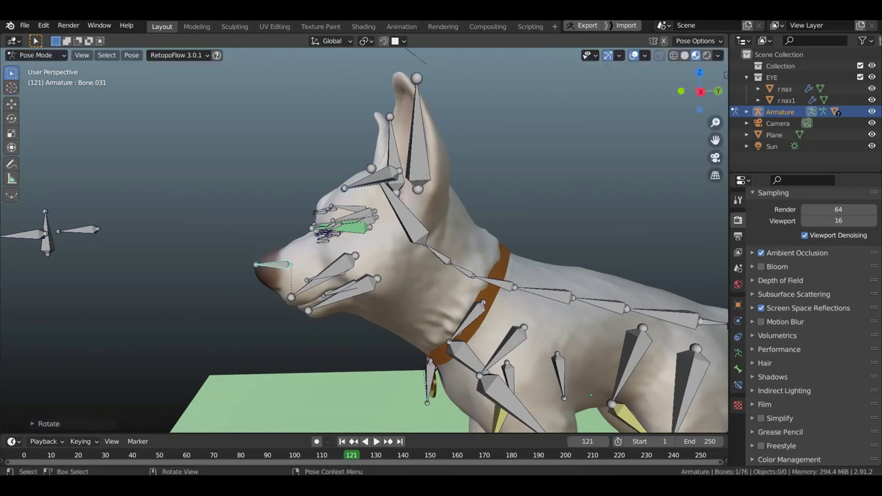
{"action": "key", "text": "r"}
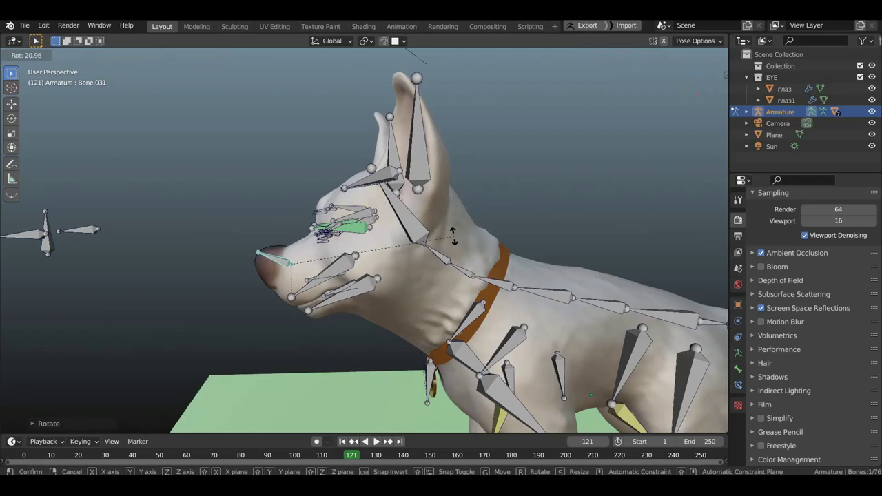
{"action": "left_click", "coordinate": [458, 221]}
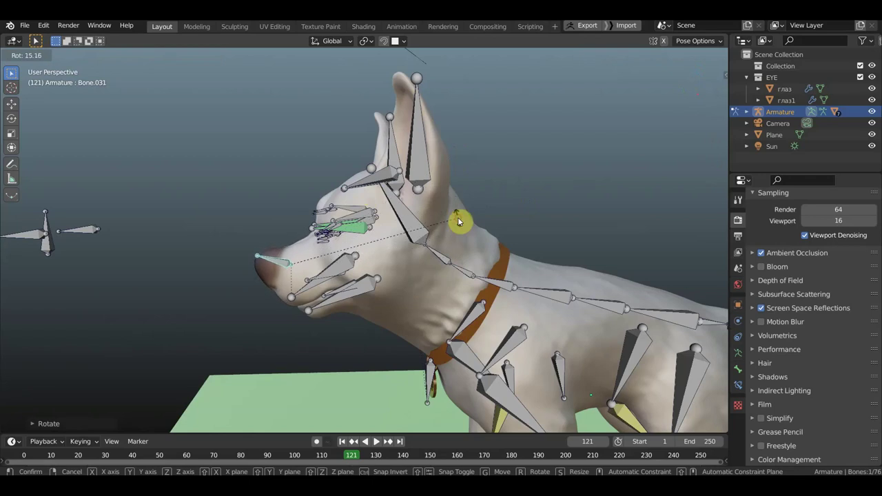
{"action": "key", "text": "ctrl+z"}
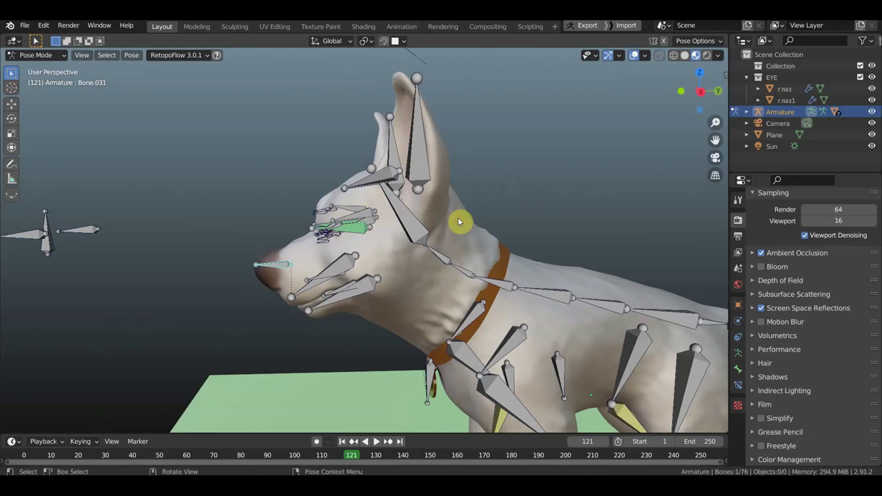
{"action": "scroll", "coordinate": [474, 181], "scroll_direction": "down", "scroll_amount": 2}
Step: Select the control bone in front of the face and start moving it, viewed from the front
{"action": "scroll", "coordinate": [472, 175], "scroll_direction": "down", "scroll_amount": 4}
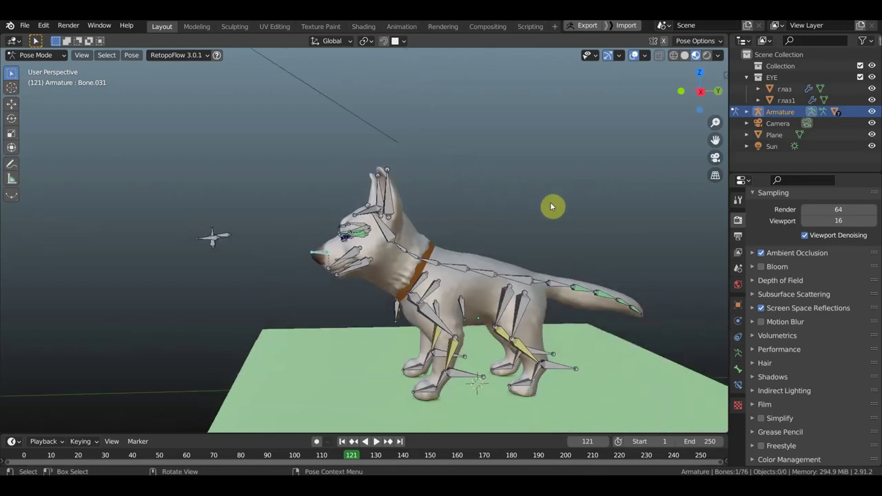
{"action": "mouse_move", "coordinate": [508, 190]}
{"action": "middle_mouse_down"}
{"action": "mouse_move", "coordinate": [530, 202]}
{"action": "mouse_move", "coordinate": [620, 213]}
{"action": "mouse_move", "coordinate": [638, 231]}
{"action": "middle_mouse_up"}
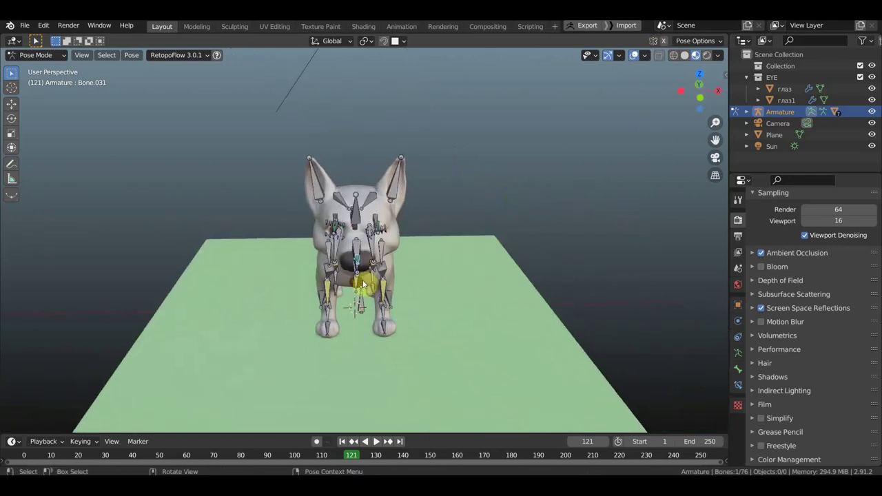
{"action": "mouse_move", "coordinate": [285, 256]}
{"action": "middle_mouse_down"}
{"action": "mouse_move", "coordinate": [182, 233]}
{"action": "mouse_move", "coordinate": [193, 216]}
{"action": "mouse_move", "coordinate": [430, 256]}
{"action": "middle_mouse_up"}
{"action": "scroll", "coordinate": [428, 249], "scroll_direction": "up", "scroll_amount": 2}
{"action": "scroll", "coordinate": [427, 249], "scroll_direction": "up", "scroll_amount": 3}
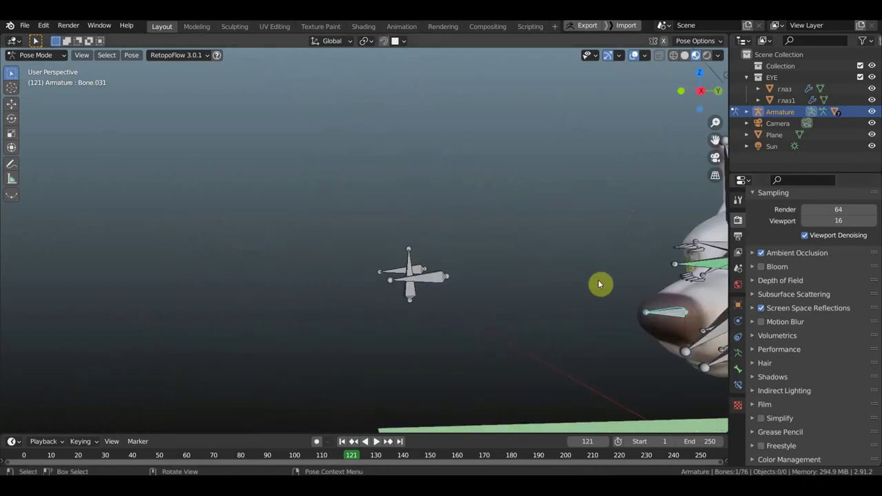
{"action": "left_click", "coordinate": [413, 269]}
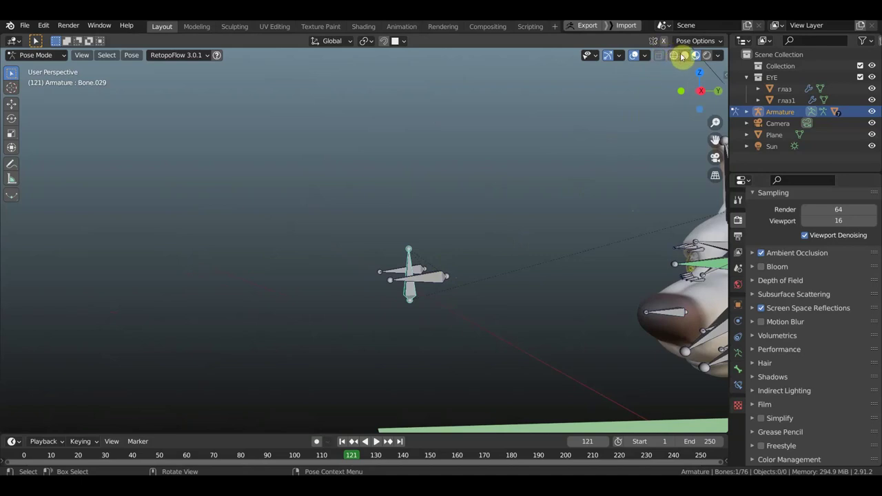
{"action": "left_click", "coordinate": [633, 55]}
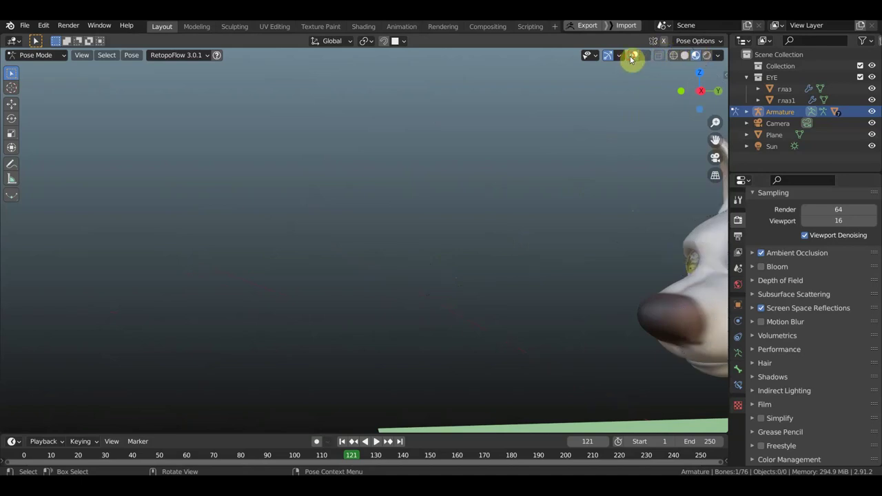
{"action": "mouse_move", "coordinate": [569, 139]}
{"action": "middle_mouse_down"}
{"action": "mouse_move", "coordinate": [642, 128]}
{"action": "mouse_move", "coordinate": [626, 148]}
{"action": "middle_mouse_up"}
{"action": "scroll", "coordinate": [624, 179], "scroll_direction": "down", "scroll_amount": 2}
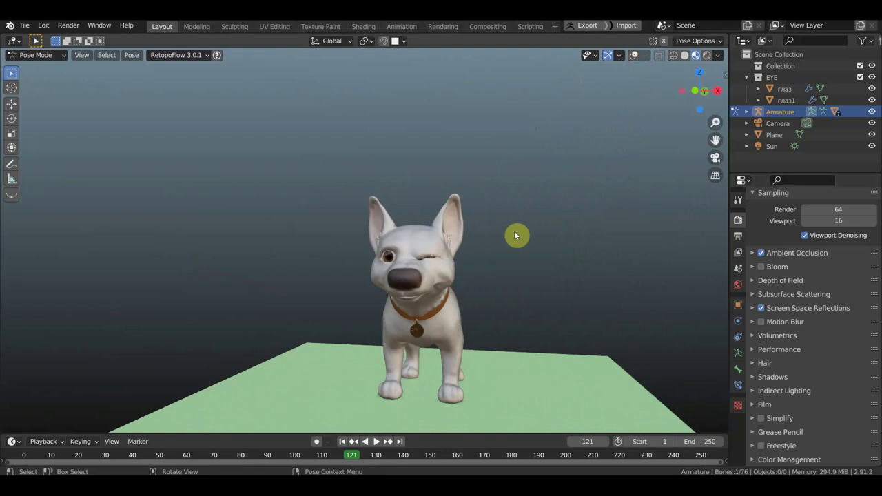
{"action": "key", "text": "g"}
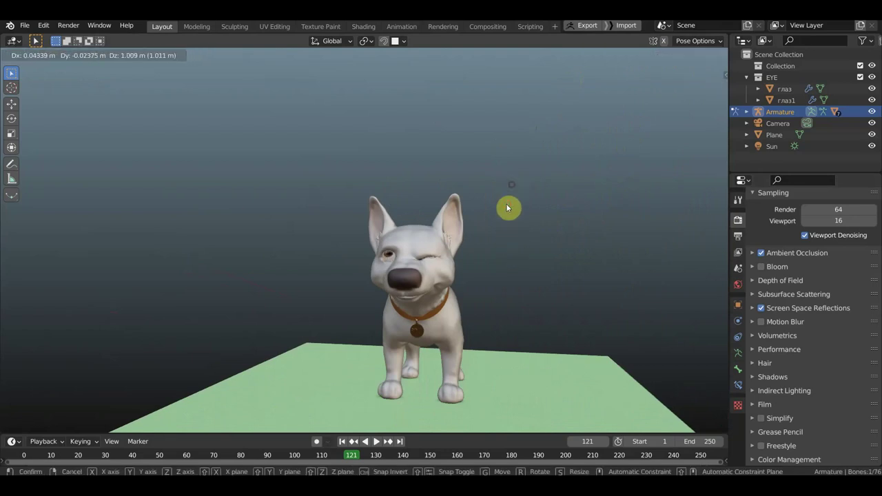
Step: Reposition the eye-control bone through several moves to adjust the open eye's gaze
{"action": "left_click", "coordinate": [494, 240]}
{"action": "scroll", "coordinate": [493, 239], "scroll_direction": "up", "scroll_amount": 2}
{"action": "scroll", "coordinate": [495, 241], "scroll_direction": "up", "scroll_amount": 1}
{"action": "scroll", "coordinate": [497, 243], "scroll_direction": "up", "scroll_amount": 1}
{"action": "scroll", "coordinate": [495, 241], "scroll_direction": "down", "scroll_amount": 1}
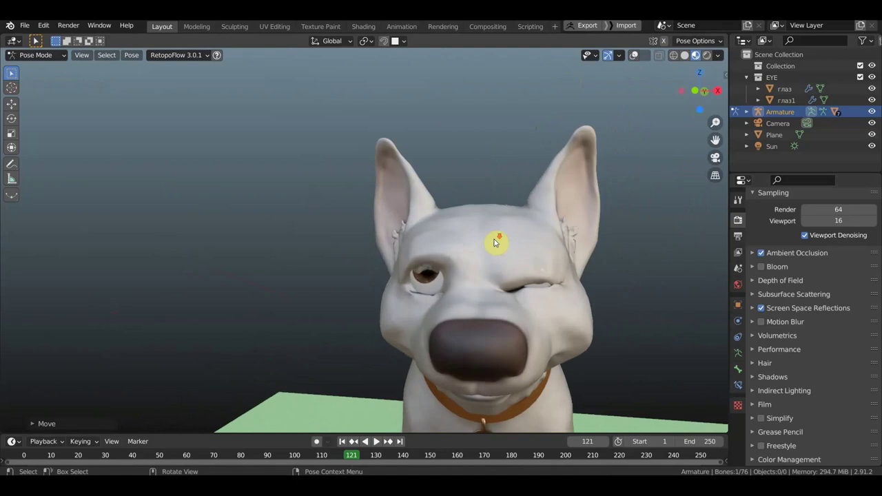
{"action": "scroll", "coordinate": [497, 242], "scroll_direction": "down", "scroll_amount": 2}
{"action": "scroll", "coordinate": [497, 242], "scroll_direction": "down", "scroll_amount": 1}
{"action": "scroll", "coordinate": [500, 241], "scroll_direction": "down", "scroll_amount": 1}
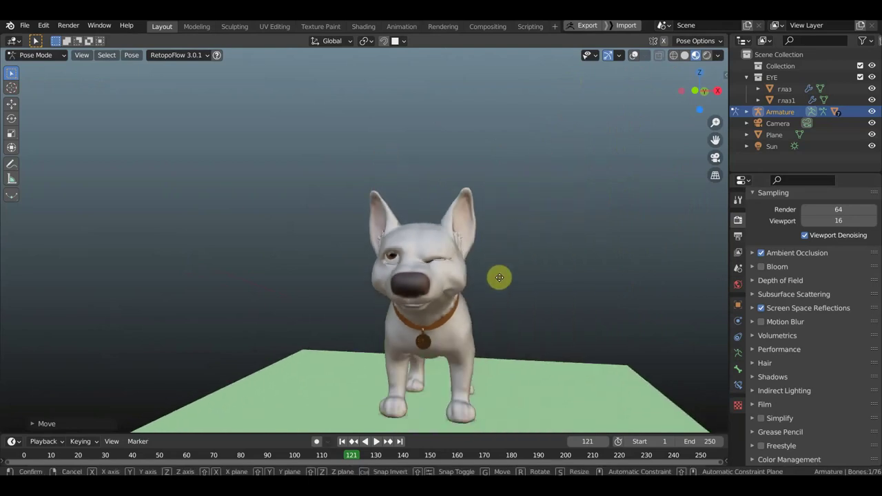
{"action": "key", "text": "g"}
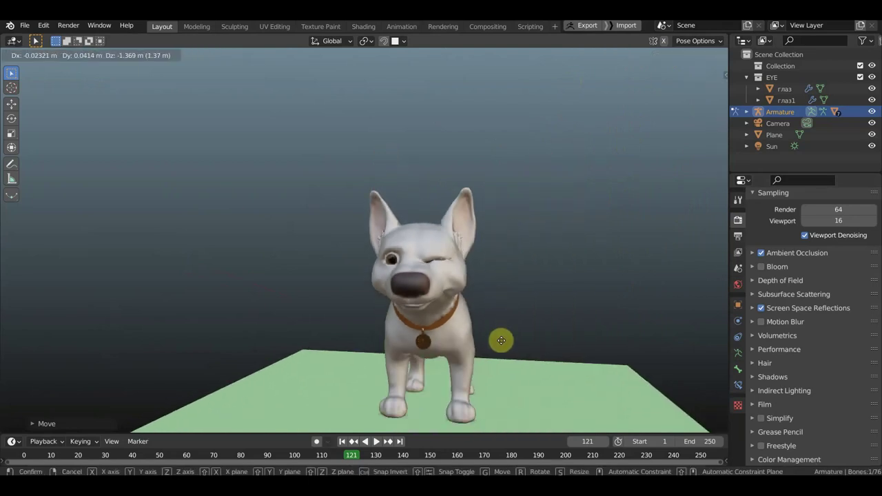
{"action": "left_click", "coordinate": [510, 307]}
{"action": "scroll", "coordinate": [510, 308], "scroll_direction": "up", "scroll_amount": 1}
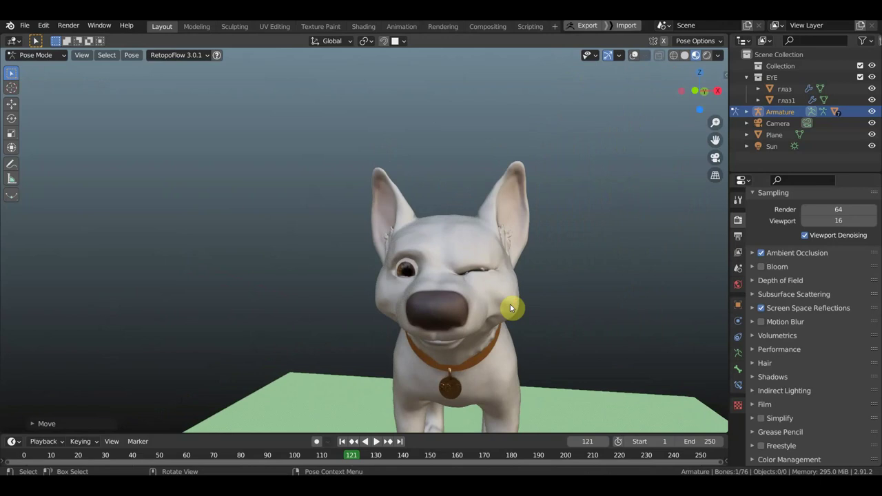
{"action": "middle_click_drag", "start_coordinate": [548, 287], "coordinate": [573, 289]}
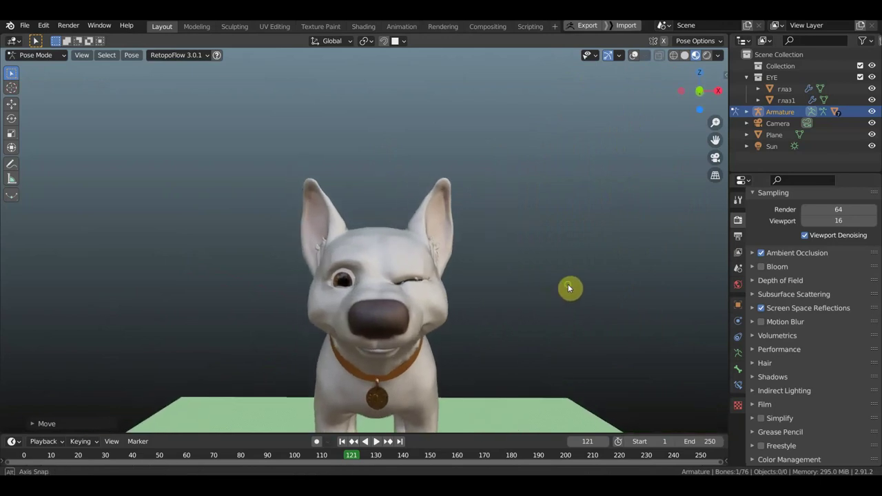
{"action": "key", "text": "g"}
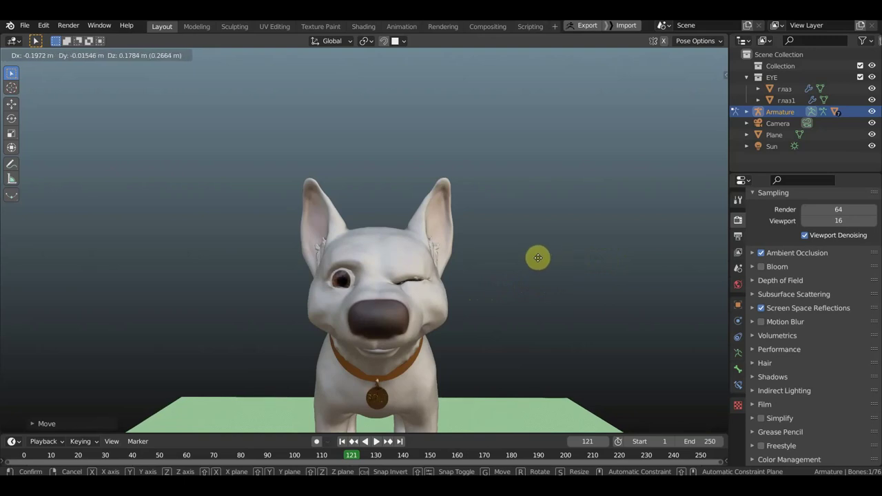
{"action": "left_click", "coordinate": [538, 257]}
Step: Orbit around the dog, then return to the straight front view
{"action": "mouse_move", "coordinate": [548, 258]}
{"action": "middle_mouse_down"}
{"action": "mouse_move", "coordinate": [344, 281]}
{"action": "mouse_move", "coordinate": [551, 294]}
{"action": "middle_mouse_up"}
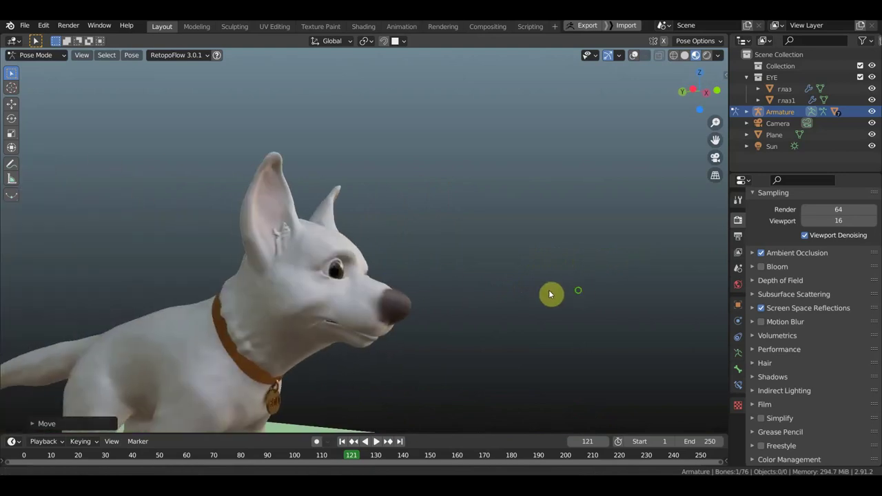
{"action": "scroll", "coordinate": [452, 289], "scroll_direction": "up", "scroll_amount": 3}
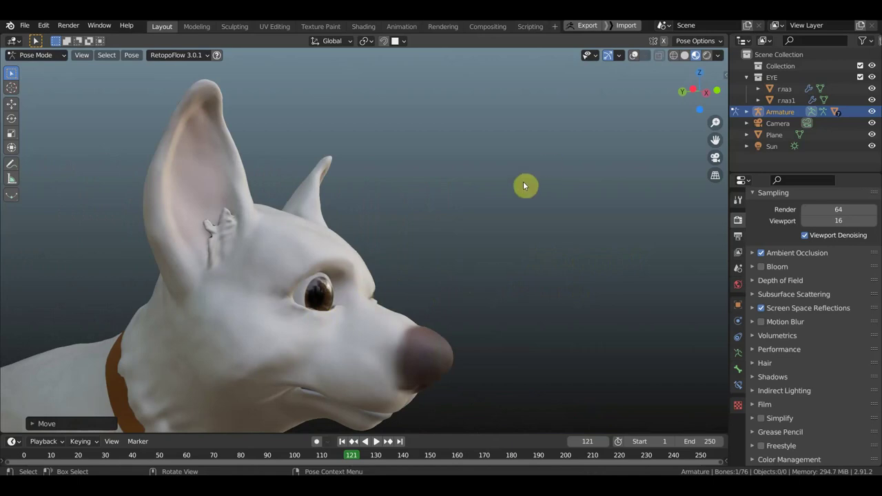
{"action": "key", "text": "KP_9"}
{"action": "scroll", "coordinate": [523, 182], "scroll_direction": "down", "scroll_amount": 3}
{"action": "scroll", "coordinate": [601, 181], "scroll_direction": "down", "scroll_amount": 1}
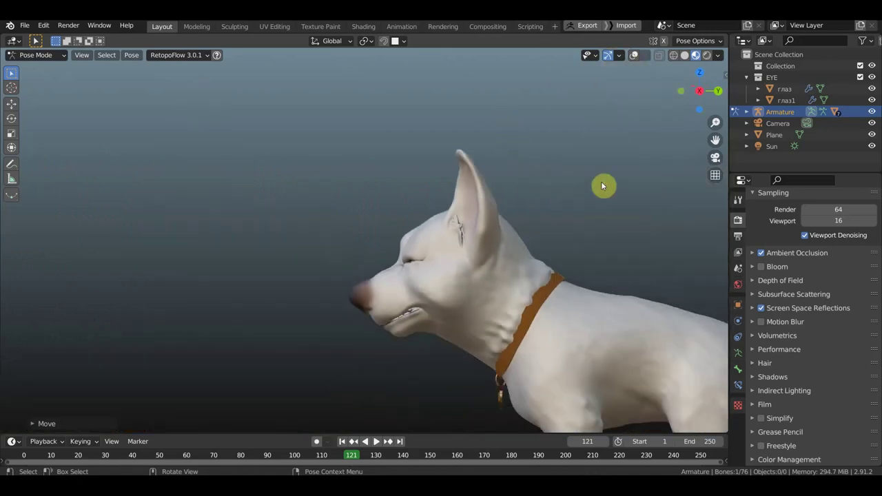
{"action": "key", "text": "KP_1"}
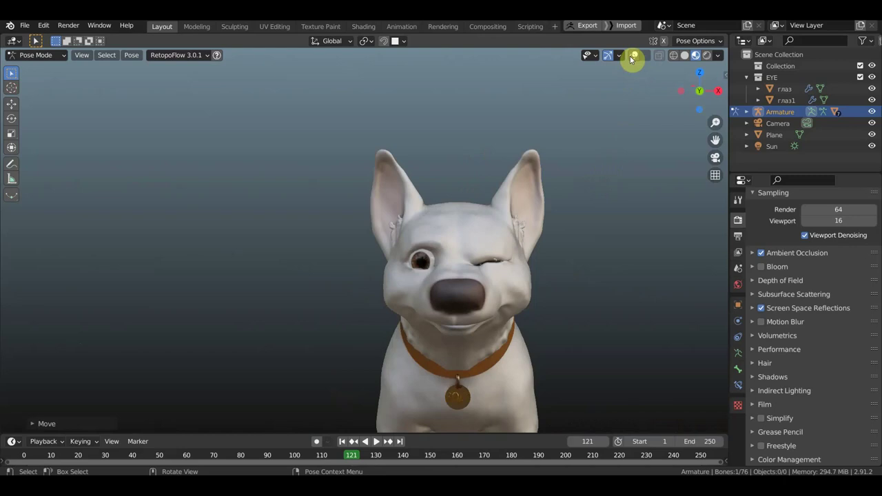
Step: Show the armature bones, select the right ear bone, and hide the Camera and Sun
{"action": "left_click", "coordinate": [633, 56]}
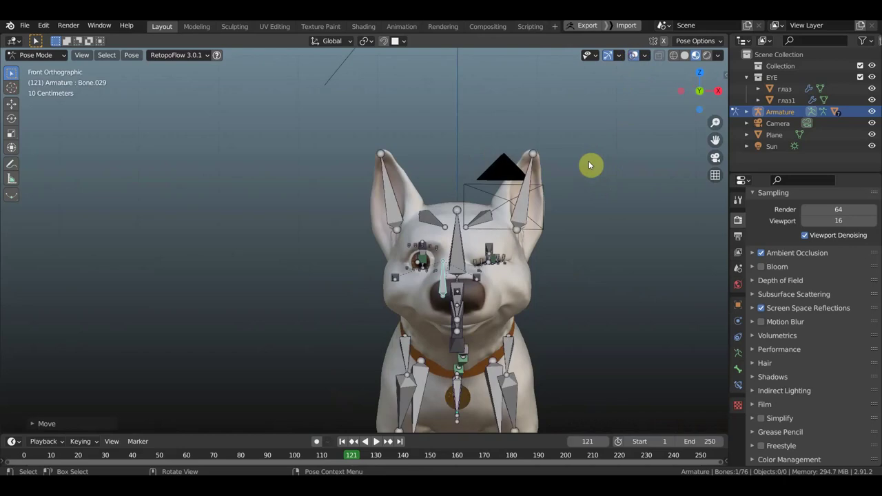
{"action": "left_click", "coordinate": [532, 211]}
{"action": "left_click", "coordinate": [872, 123]}
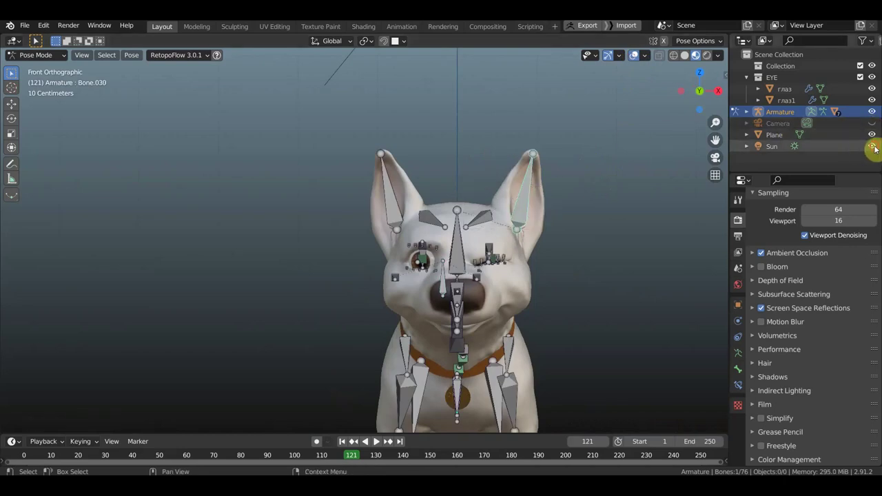
{"action": "left_click", "coordinate": [872, 146]}
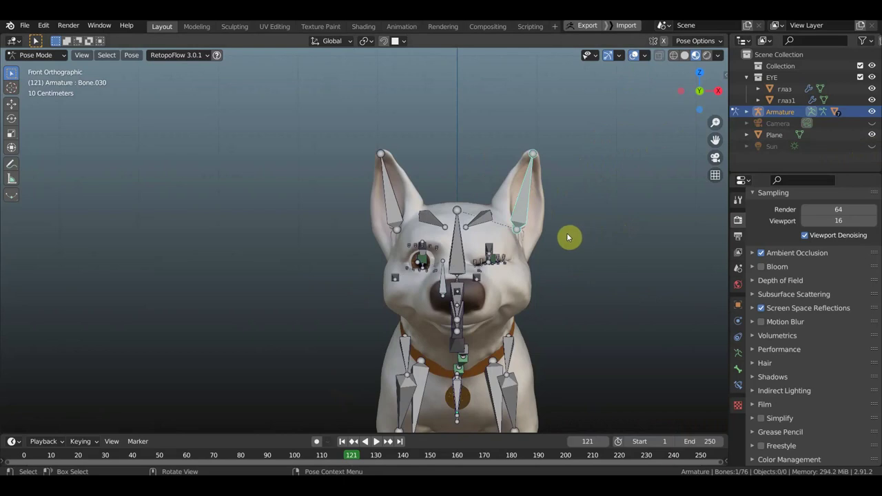
Step: Rotate the right ear bone in three passes so the ear folds down
{"action": "key", "text": "r"}
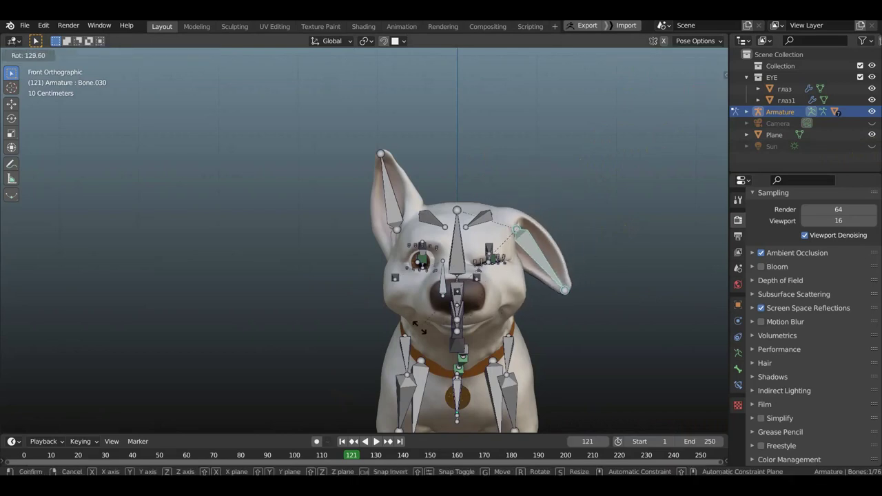
{"action": "left_click", "coordinate": [452, 326]}
{"action": "middle_click_drag", "start_coordinate": [510, 287], "coordinate": [404, 270]}
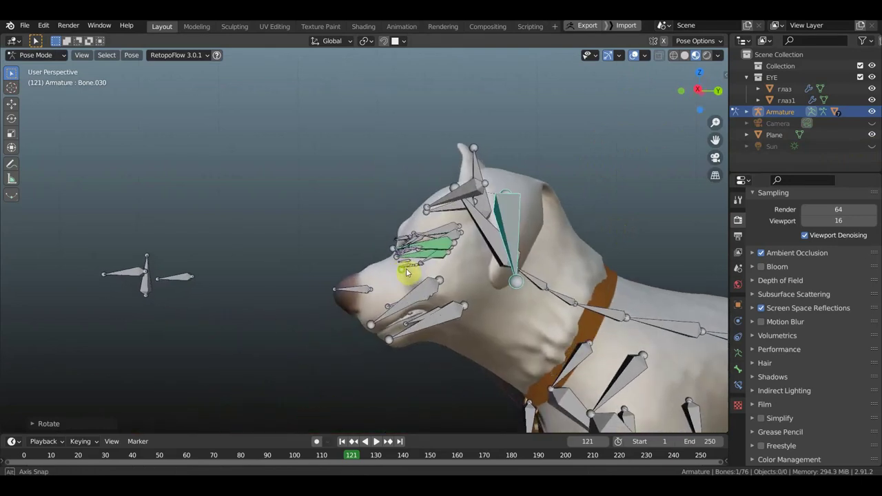
{"action": "key", "text": "r"}
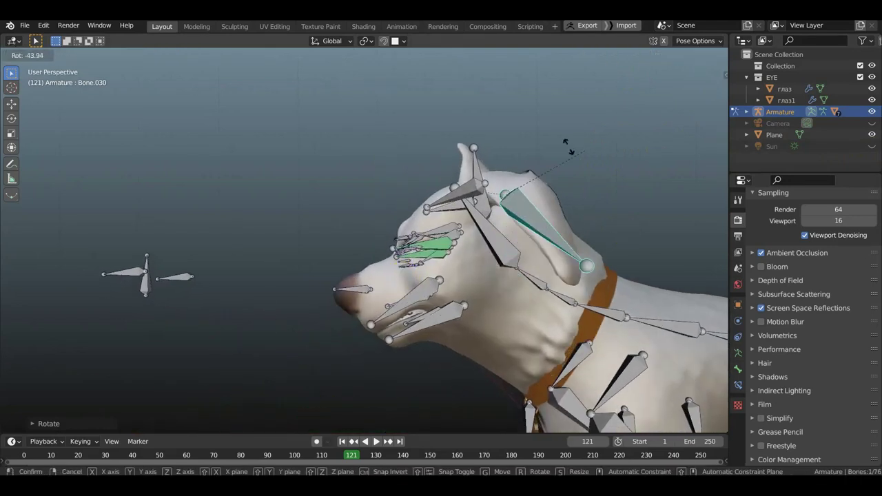
{"action": "left_click", "coordinate": [561, 149]}
{"action": "middle_click_drag", "start_coordinate": [601, 195], "coordinate": [683, 202]}
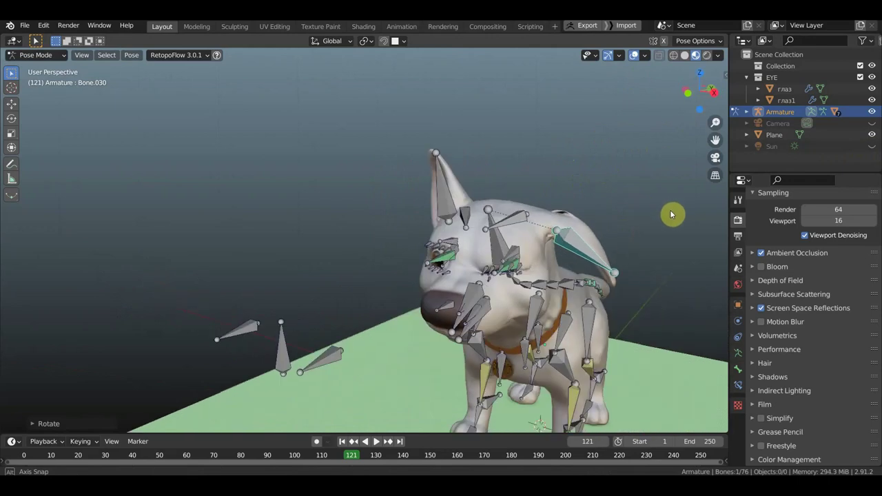
{"action": "key", "text": "r"}
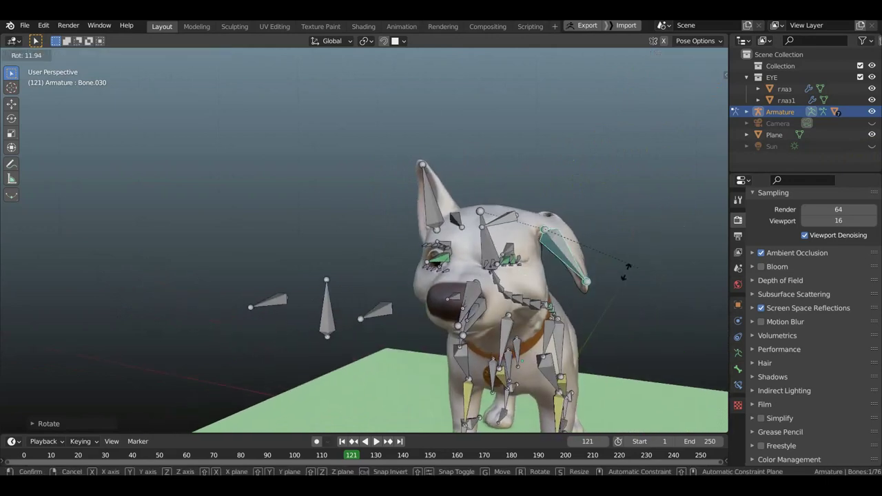
{"action": "left_click", "coordinate": [591, 267]}
Step: Inspect the folded ear from several angles and deselect the ear bone
{"action": "mouse_move", "coordinate": [591, 266]}
{"action": "middle_mouse_down"}
{"action": "mouse_move", "coordinate": [498, 305]}
{"action": "mouse_move", "coordinate": [445, 293]}
{"action": "mouse_move", "coordinate": [485, 293]}
{"action": "middle_mouse_up"}
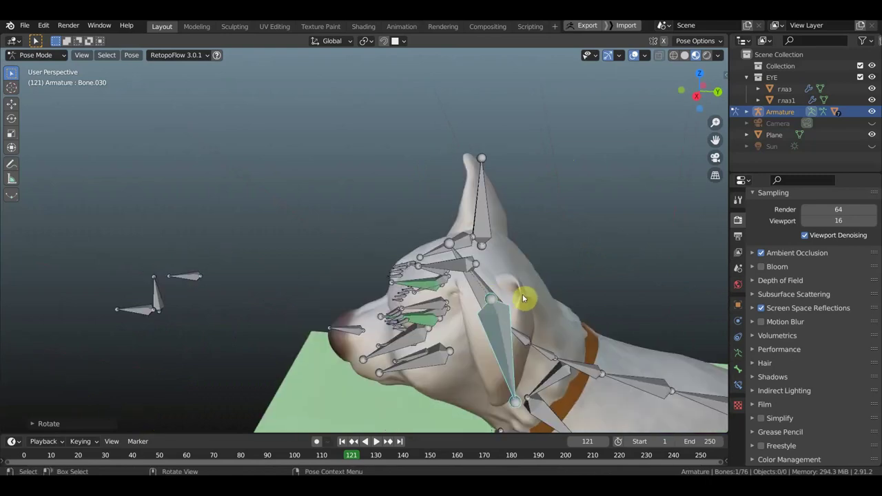
{"action": "scroll", "coordinate": [522, 298], "scroll_direction": "up", "scroll_amount": 1}
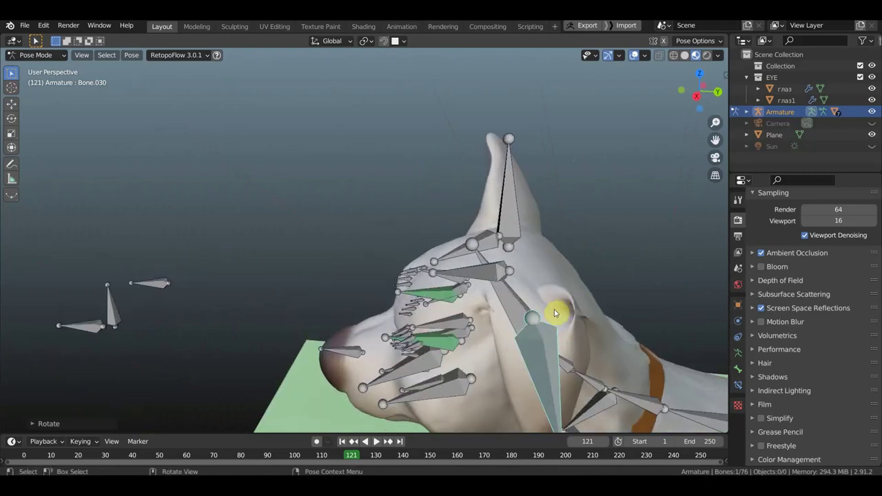
{"action": "scroll", "coordinate": [556, 314], "scroll_direction": "down", "scroll_amount": 1}
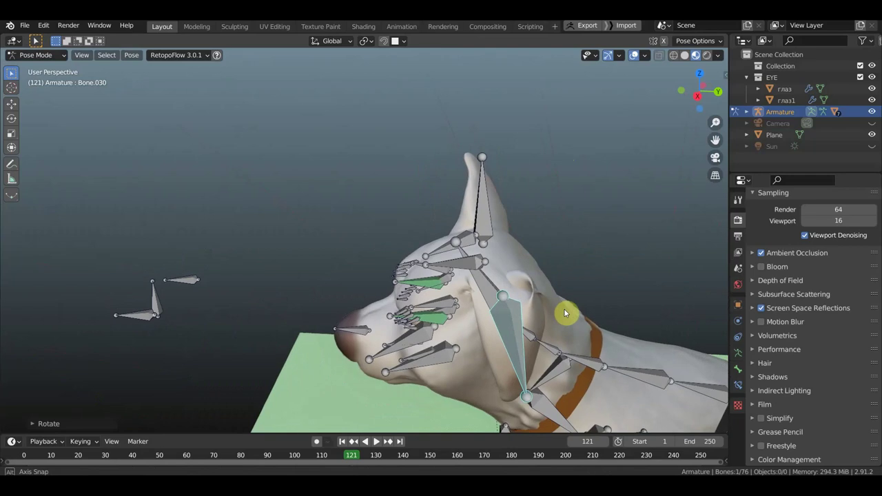
{"action": "mouse_move", "coordinate": [557, 311]}
{"action": "middle_mouse_down"}
{"action": "mouse_move", "coordinate": [565, 314]}
{"action": "mouse_move", "coordinate": [543, 302]}
{"action": "middle_mouse_up"}
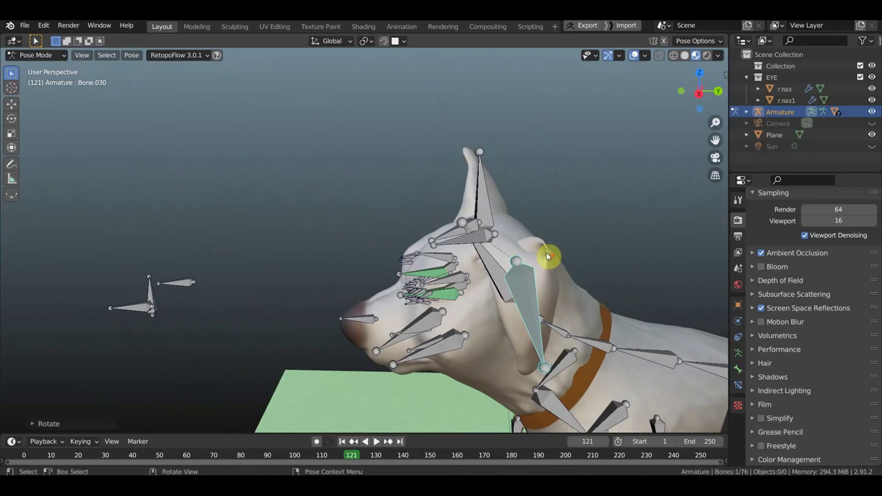
{"action": "middle_click_drag", "start_coordinate": [547, 257], "coordinate": [648, 305]}
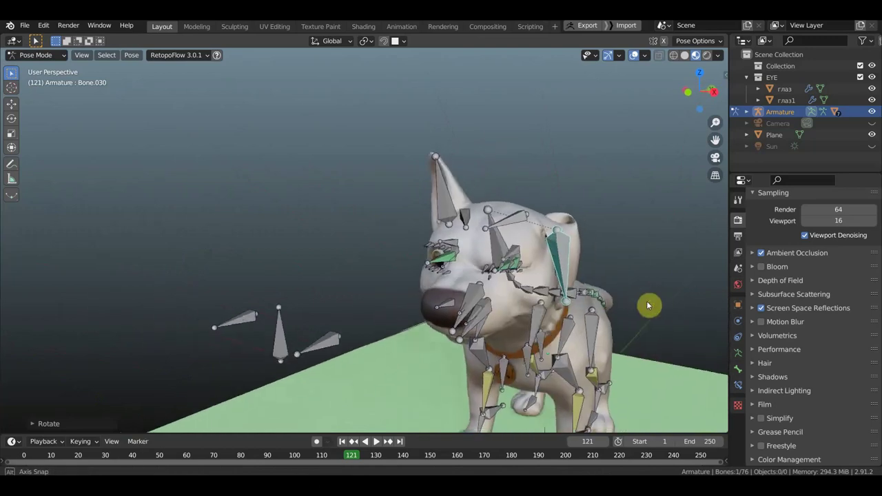
{"action": "middle_click_drag", "start_coordinate": [648, 306], "coordinate": [572, 255]}
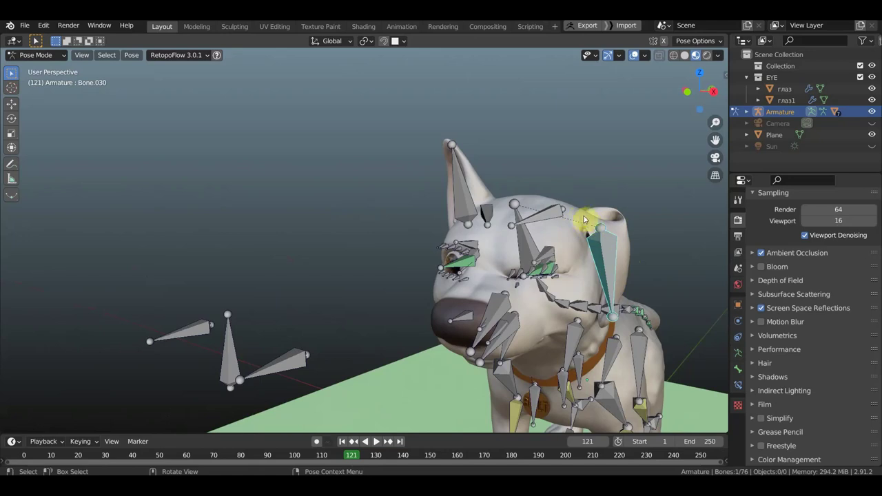
{"action": "left_click", "coordinate": [586, 237]}
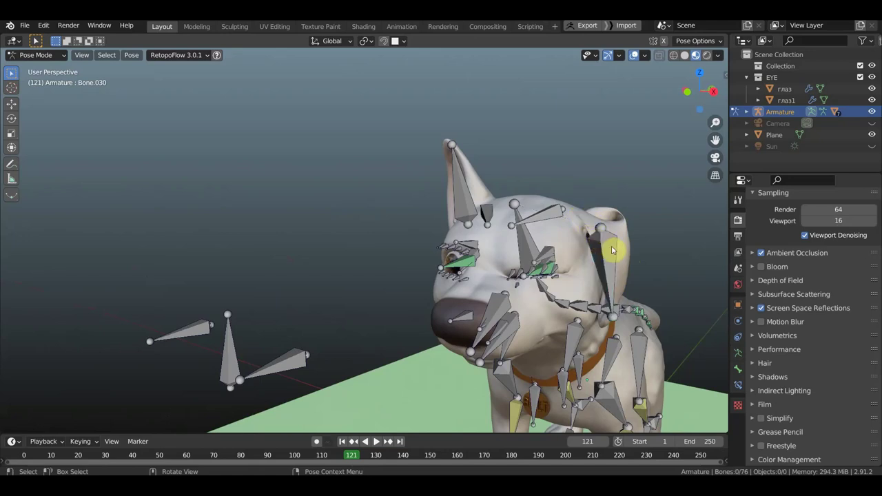
{"action": "middle_click_drag", "start_coordinate": [555, 201], "coordinate": [563, 200]}
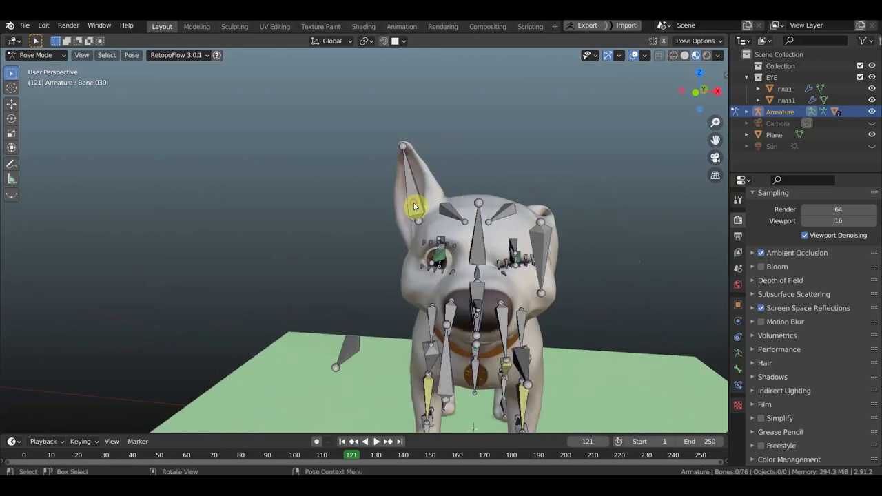
Step: In Edit Mode, subdivide the left ear bone with Number of Cuts set to 2
{"action": "left_click", "coordinate": [44, 57]}
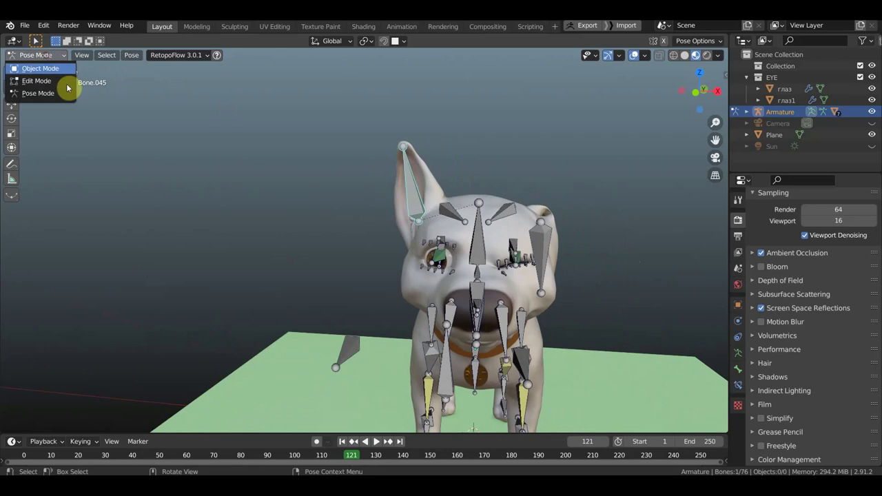
{"action": "left_click", "coordinate": [59, 84]}
{"action": "right_click", "coordinate": [416, 202]}
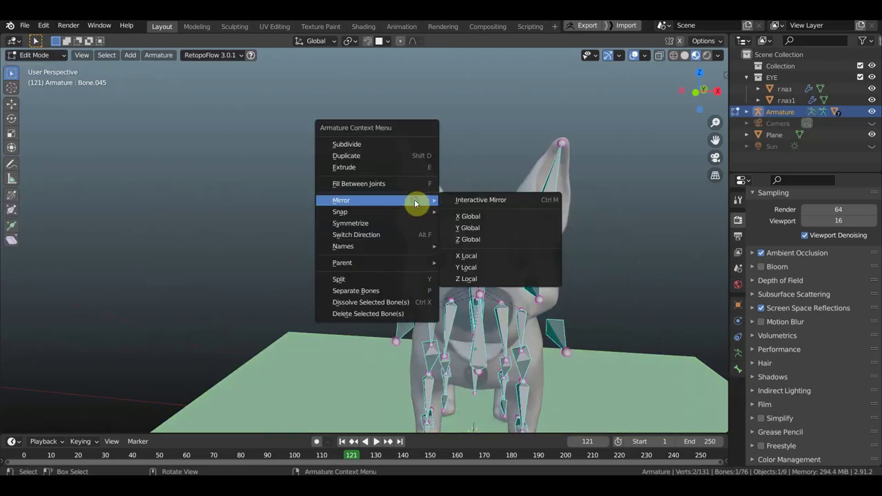
{"action": "left_click", "coordinate": [364, 144]}
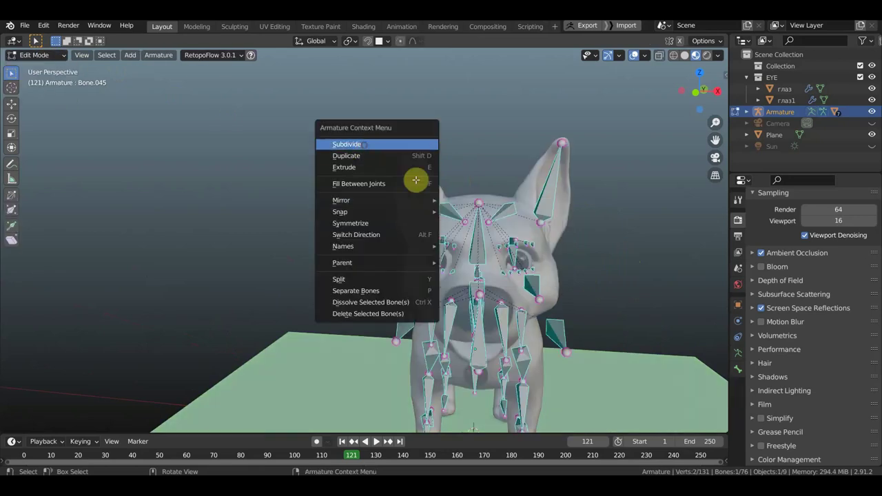
{"action": "left_click", "coordinate": [40, 422]}
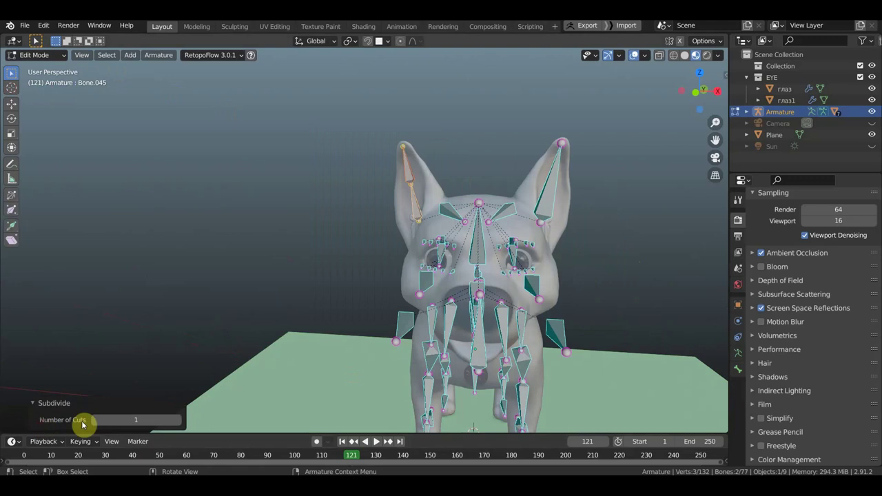
{"action": "left_click", "coordinate": [179, 420]}
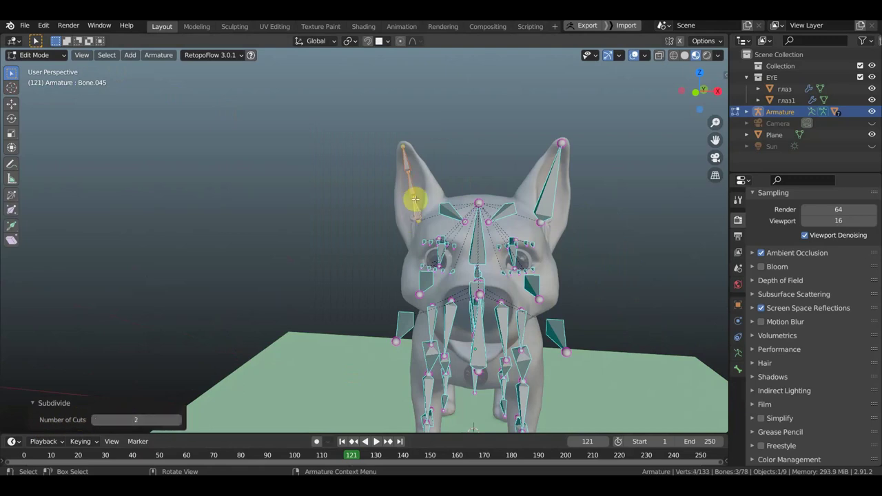
Step: Switch the armature back to Pose Mode
{"action": "left_click", "coordinate": [45, 54]}
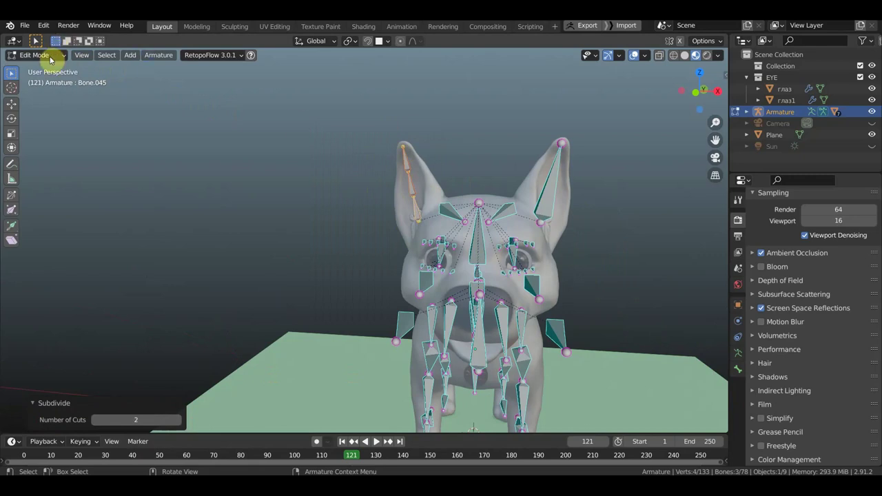
{"action": "left_click", "coordinate": [50, 58]}
{"action": "left_click", "coordinate": [46, 93]}
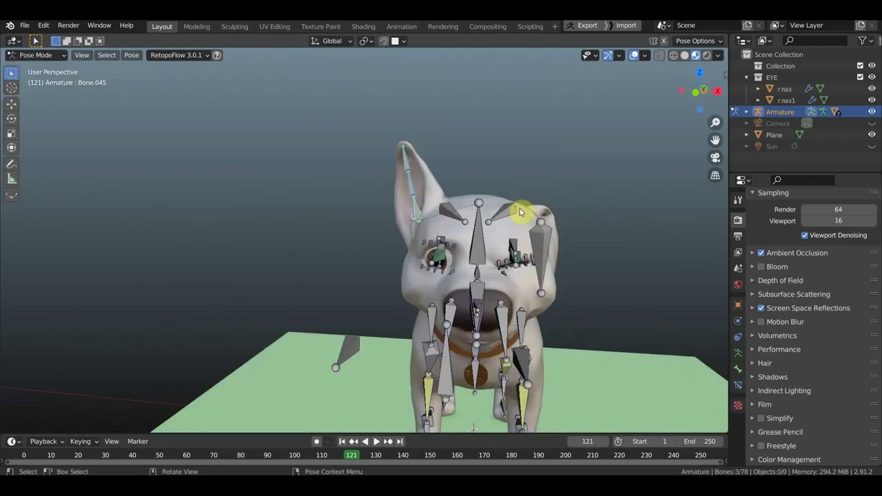
Step: Rotate the two left-ear bone segments by -26.9° and -45.1° to bend the ear outward
{"action": "key", "text": "r"}
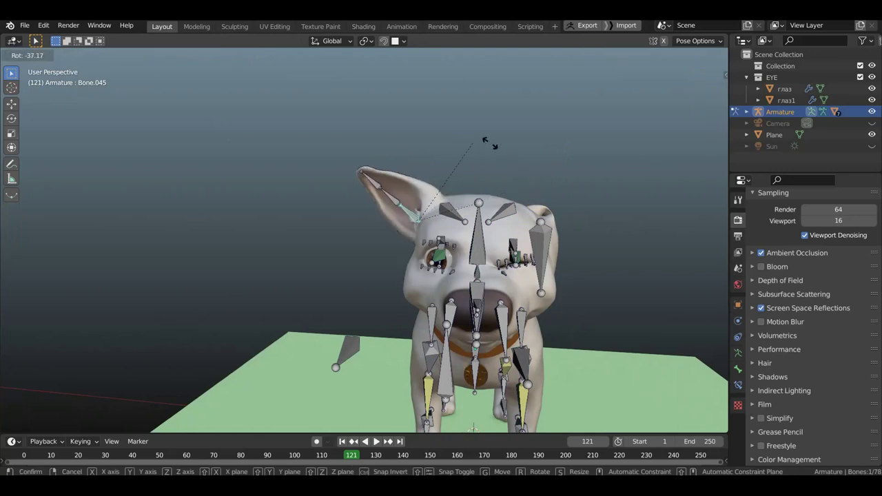
{"action": "left_click", "coordinate": [357, 230]}
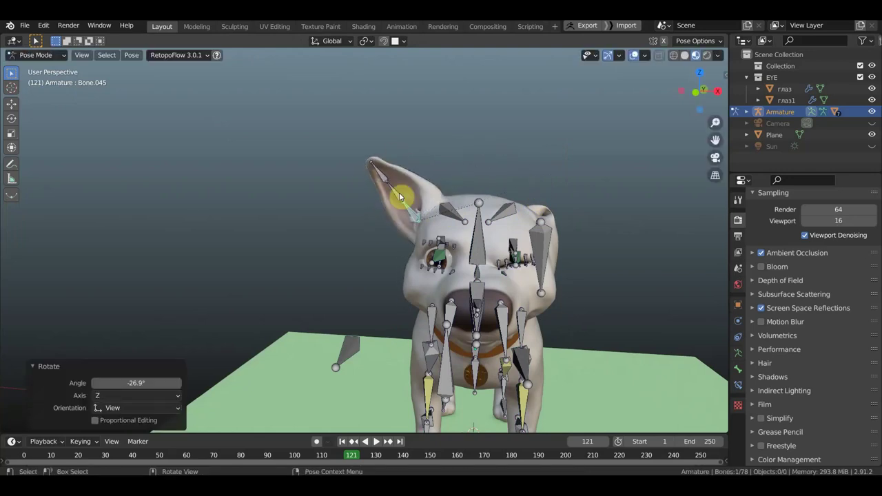
{"action": "left_click", "coordinate": [471, 170]}
{"action": "key", "text": "r"}
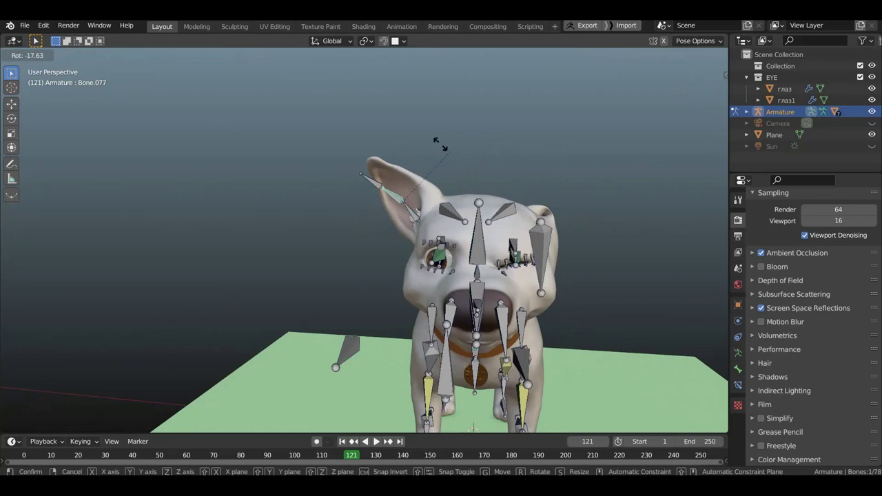
{"action": "left_click", "coordinate": [426, 141]}
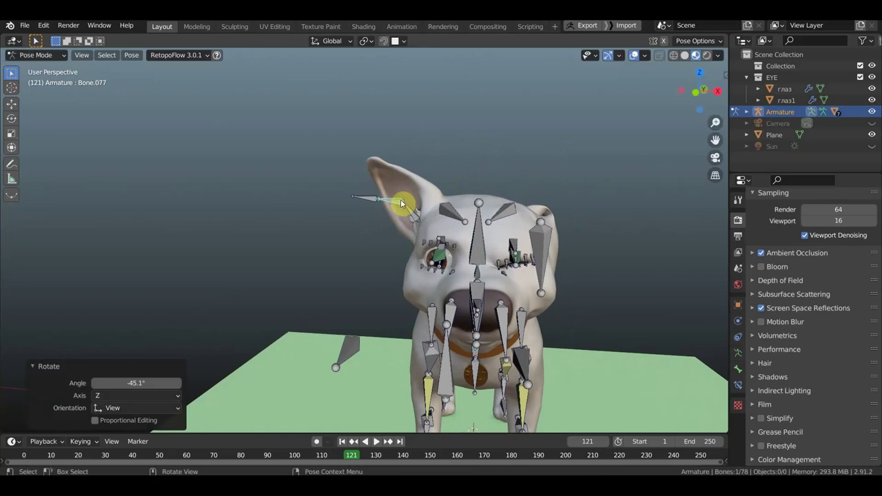
{"action": "scroll", "coordinate": [441, 203], "scroll_direction": "up", "scroll_amount": 2}
{"action": "scroll", "coordinate": [439, 198], "scroll_direction": "up", "scroll_amount": 1}
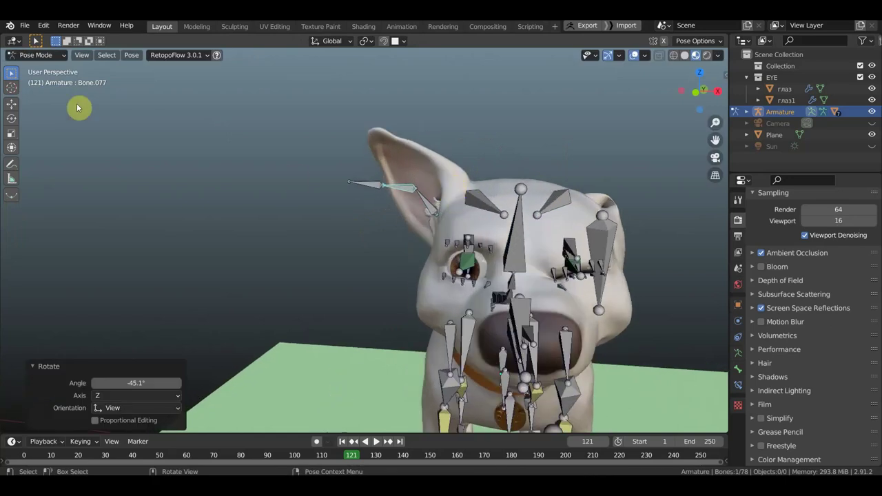
{"action": "left_click", "coordinate": [37, 55]}
Step: From Object Mode, parent the dog mesh to the armature with Automatic Weights
{"action": "left_click", "coordinate": [38, 68]}
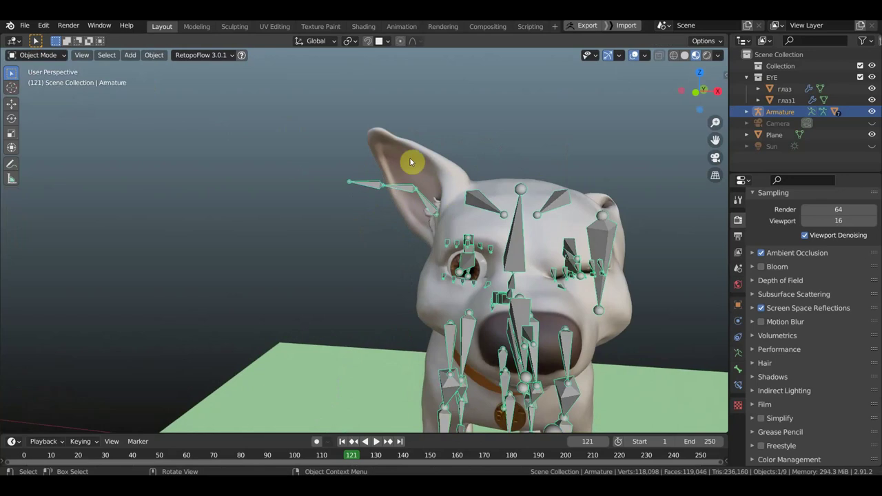
{"action": "left_click", "coordinate": [441, 192]}
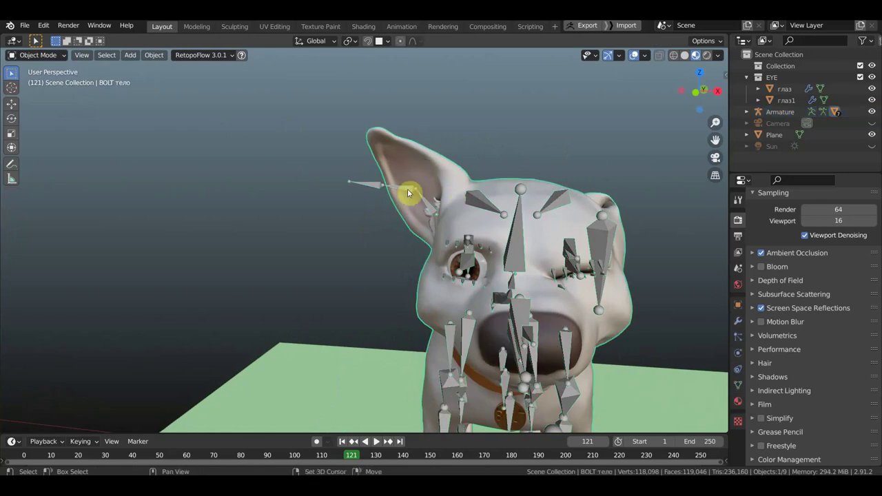
{"action": "left_click", "coordinate": [407, 188], "text": "shift"}
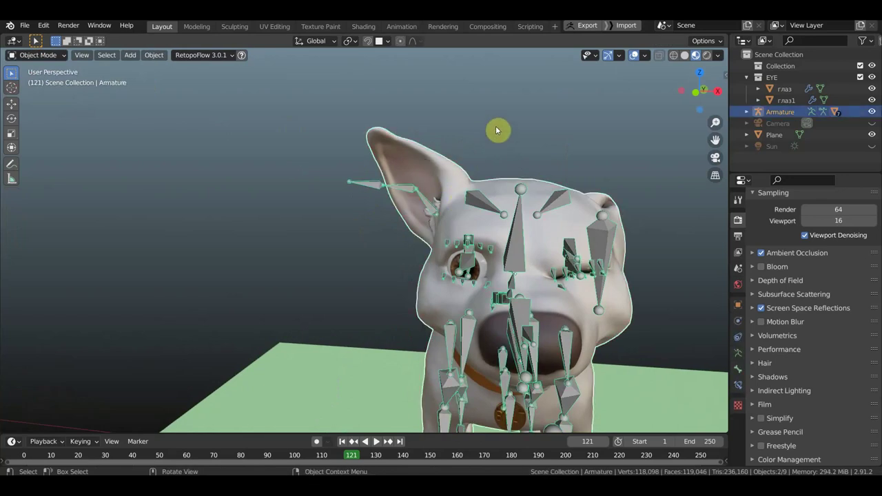
{"action": "key", "text": "ctrl+p"}
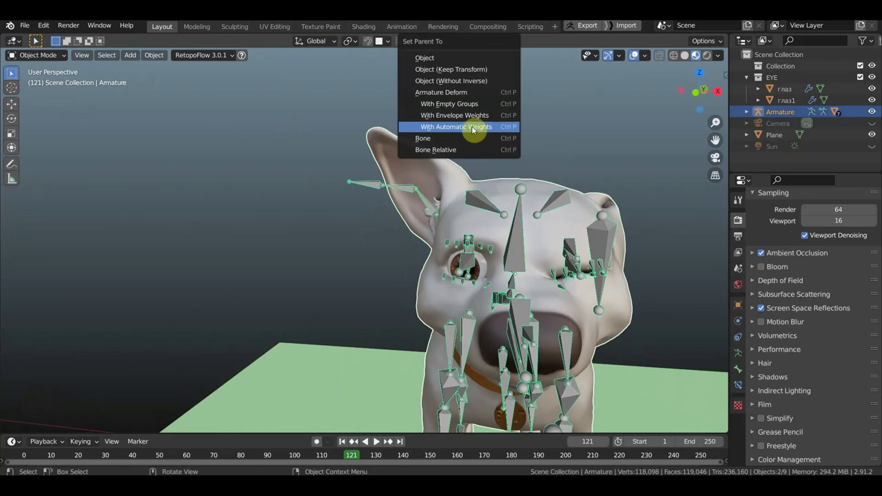
{"action": "left_click", "coordinate": [508, 128]}
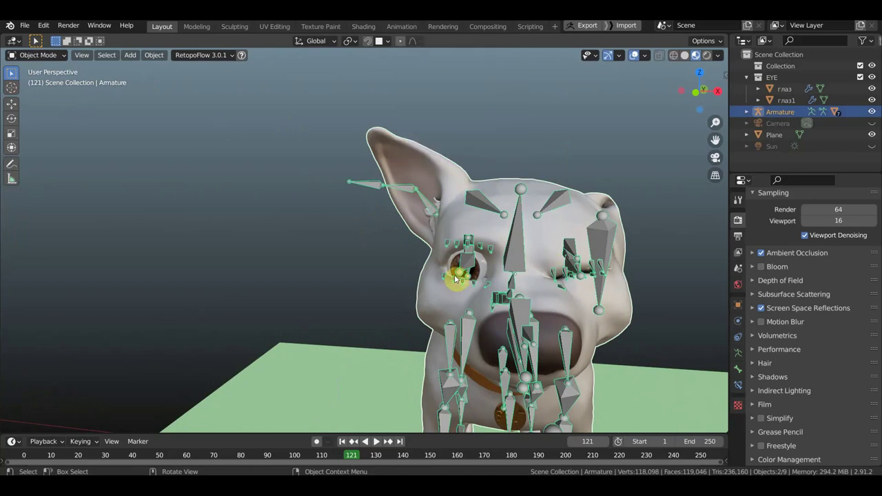
{"action": "left_click", "coordinate": [40, 55]}
{"action": "left_click", "coordinate": [50, 78]}
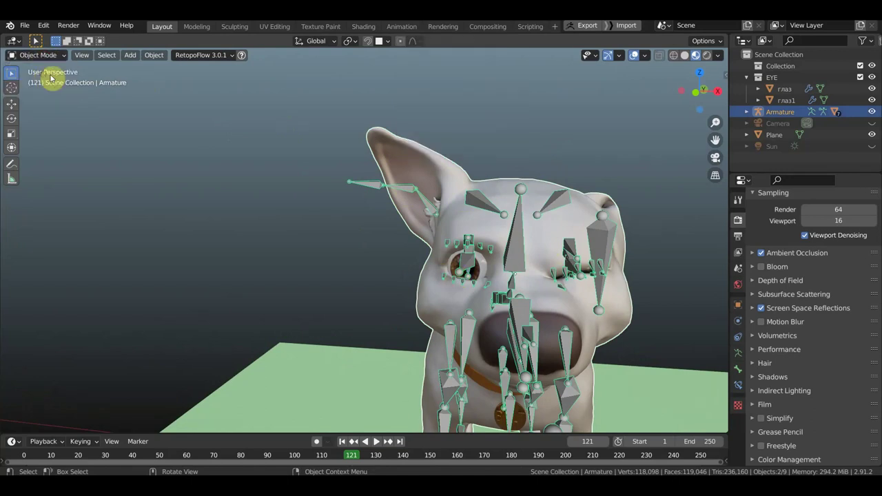
{"action": "scroll", "coordinate": [352, 204], "scroll_direction": "down", "scroll_amount": 4}
{"action": "mouse_move", "coordinate": [492, 229]}
{"action": "middle_mouse_down"}
{"action": "mouse_move", "coordinate": [340, 211]}
{"action": "mouse_move", "coordinate": [311, 160]}
{"action": "middle_mouse_up"}
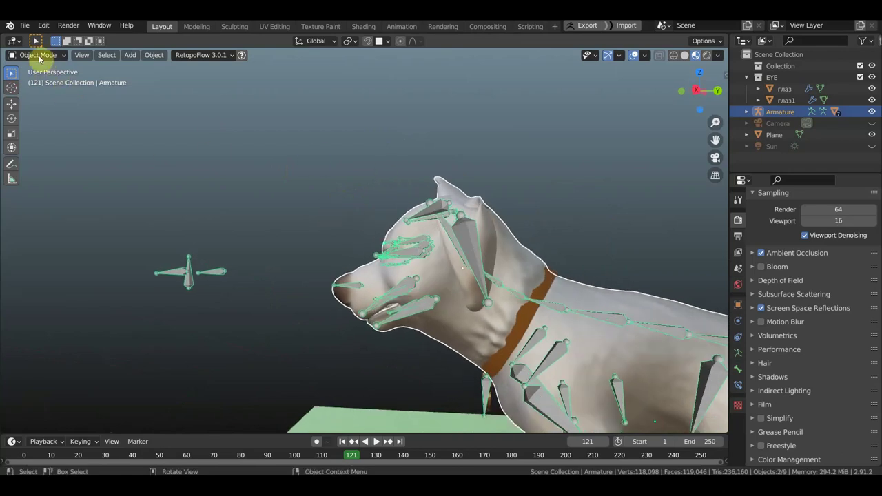
Step: Enter Pose Mode and frame the dog in the right-side orthographic view
{"action": "left_click", "coordinate": [39, 55]}
{"action": "left_click", "coordinate": [53, 96]}
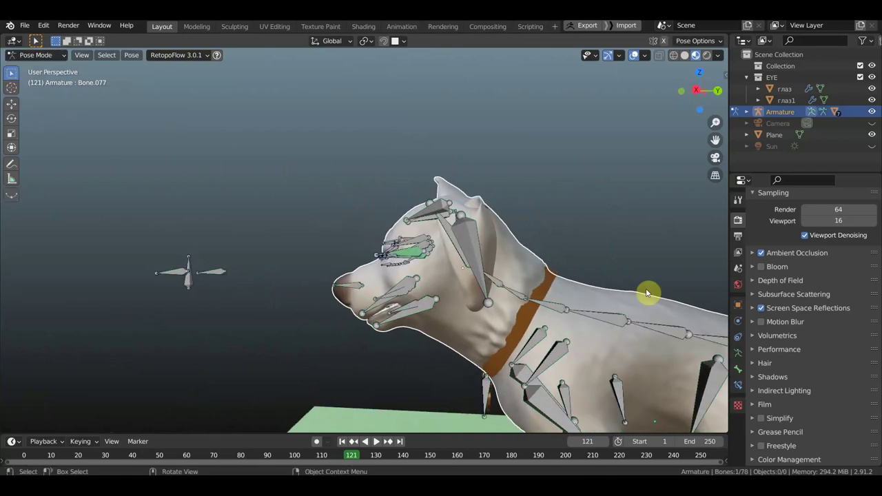
{"action": "key", "text": "KP_3"}
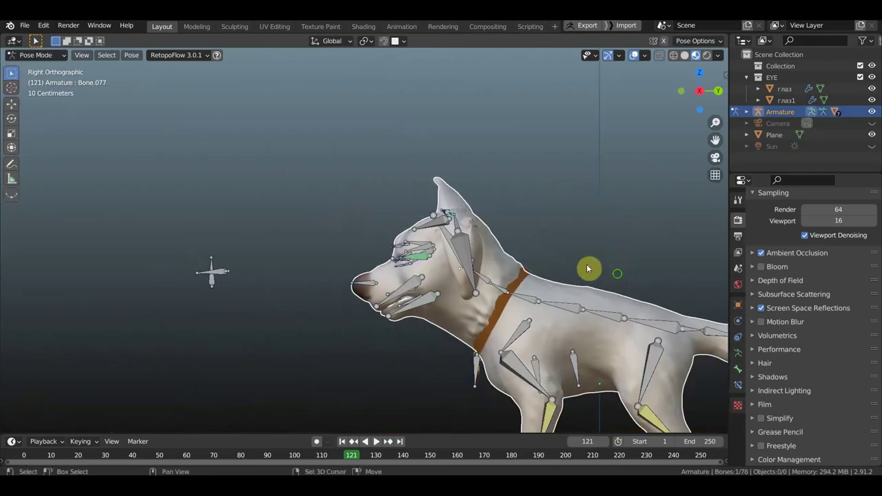
{"action": "mouse_move", "coordinate": [586, 266]}
{"action": "middle_mouse_down", "text": "shift"}
{"action": "mouse_move", "coordinate": [518, 138]}
{"action": "mouse_move", "coordinate": [488, 141]}
{"action": "middle_mouse_up", "text": "shift"}
{"action": "scroll", "coordinate": [496, 140], "scroll_direction": "up", "scroll_amount": 1}
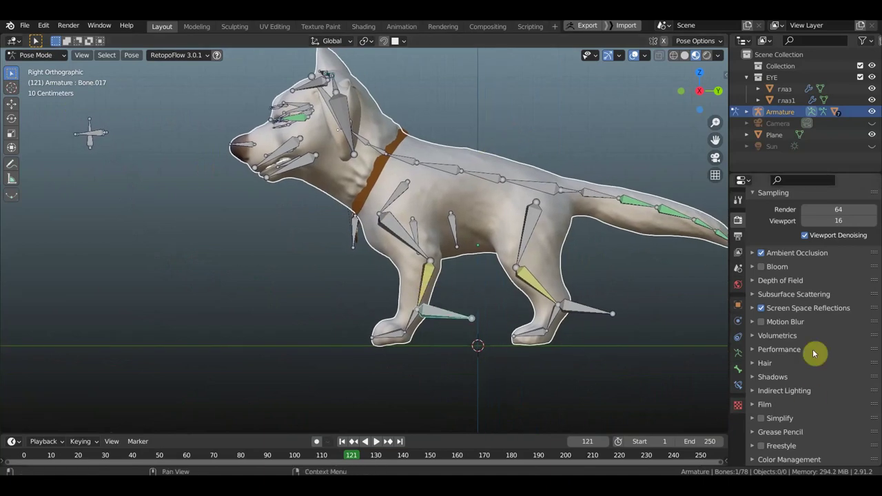
Step: Add an IK constraint to Bone.014 targeting Bone.017 with chain length 2
{"action": "left_click", "coordinate": [738, 384]}
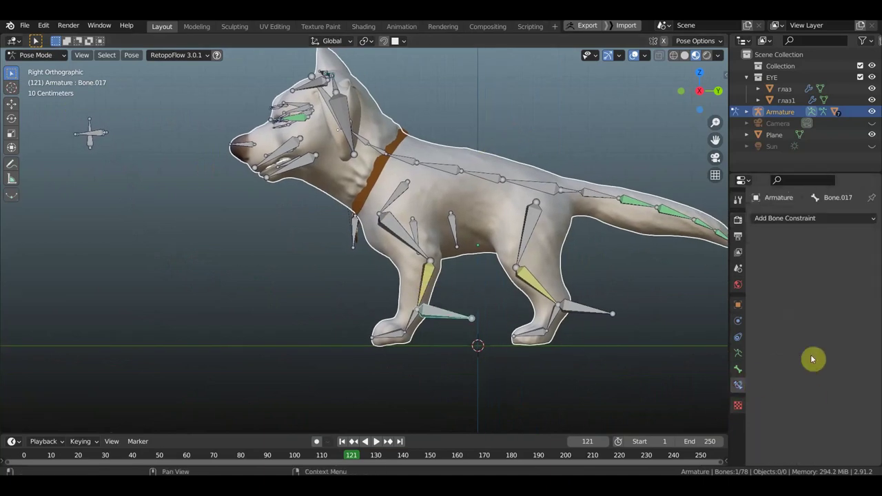
{"action": "left_click", "coordinate": [426, 283], "text": "shift"}
{"action": "key", "text": "shift+i"}
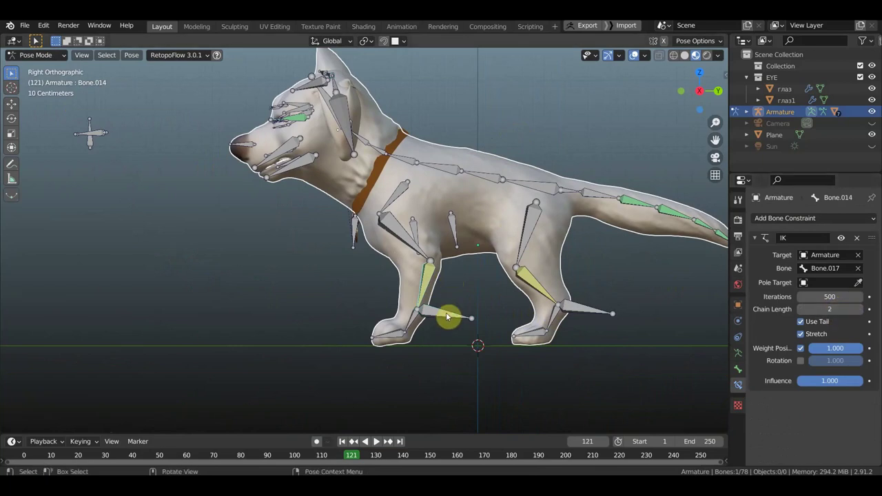
{"action": "left_click", "coordinate": [407, 233]}
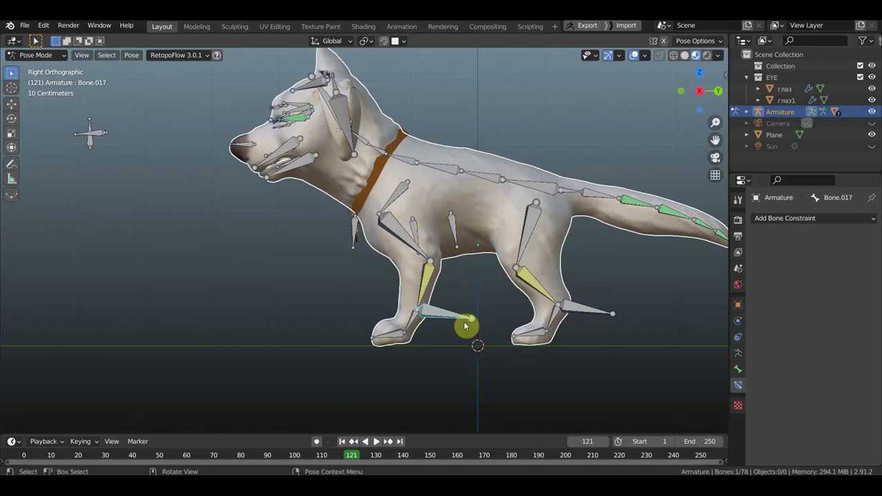
Step: Move the front foot bone Bone.017 so the paw is raised forward in the air
{"action": "left_click", "coordinate": [444, 318]}
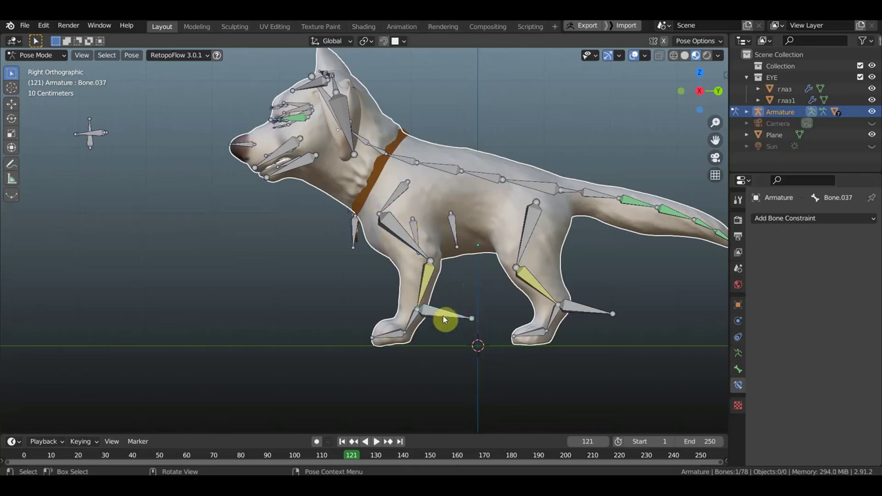
{"action": "key", "text": "g"}
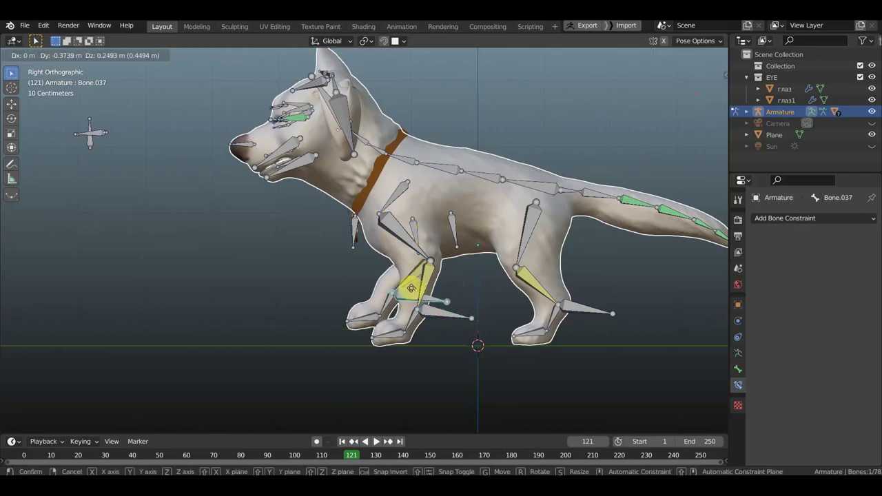
{"action": "left_click", "coordinate": [442, 322]}
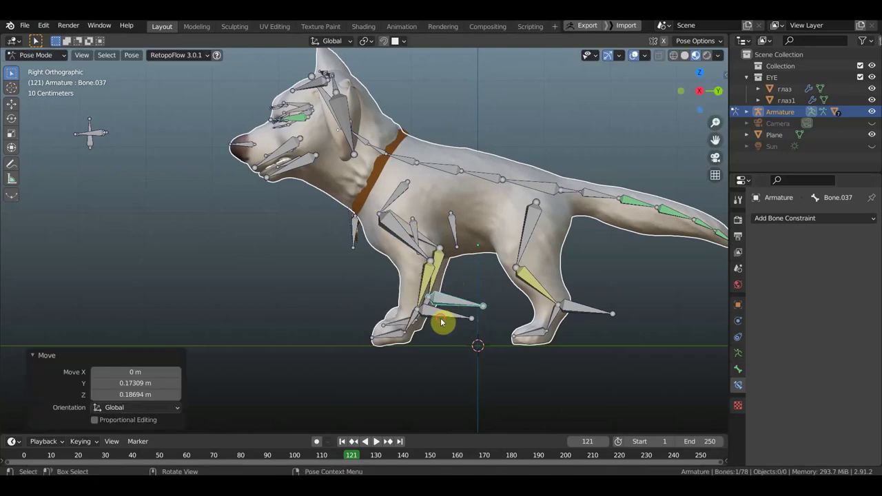
{"action": "left_click", "coordinate": [442, 322]}
{"action": "key", "text": "g"}
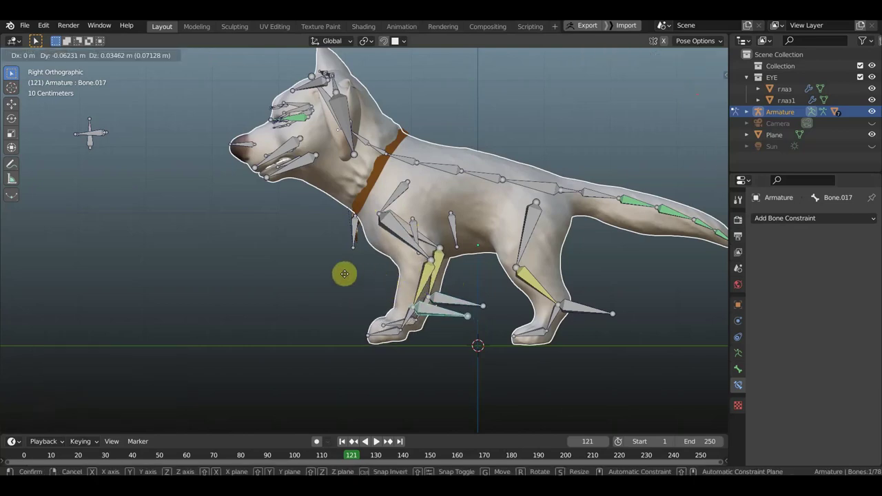
{"action": "left_click", "coordinate": [320, 270]}
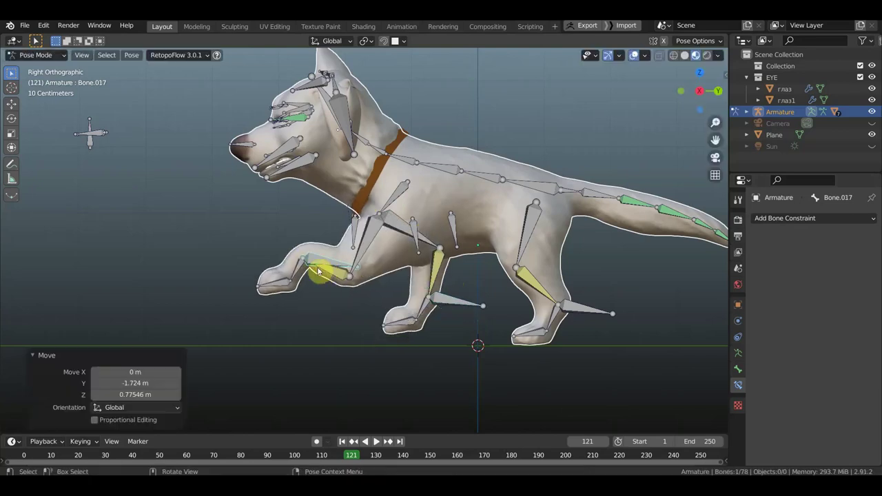
{"action": "scroll", "coordinate": [336, 283], "scroll_direction": "up", "scroll_amount": 2}
{"action": "scroll", "coordinate": [441, 283], "scroll_direction": "up", "scroll_amount": 1}
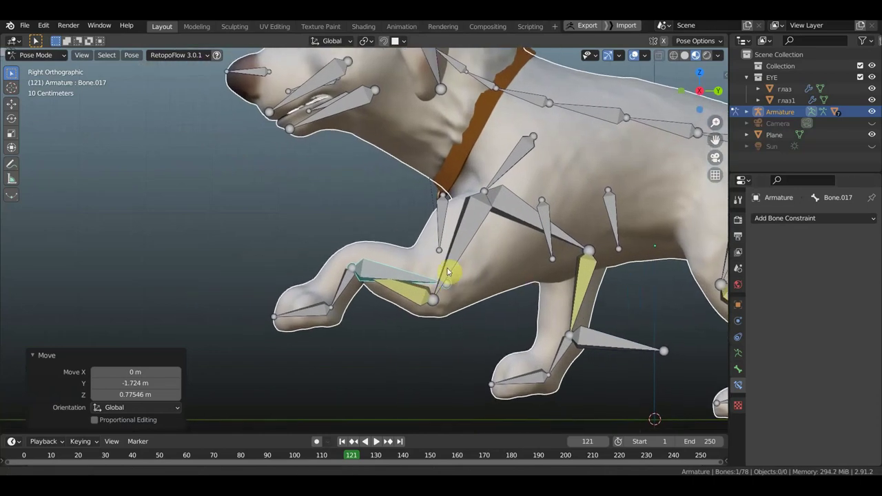
{"action": "scroll", "coordinate": [369, 272], "scroll_direction": "up", "scroll_amount": 1}
{"action": "middle_click_drag", "start_coordinate": [368, 272], "coordinate": [339, 269], "text": "shift"}
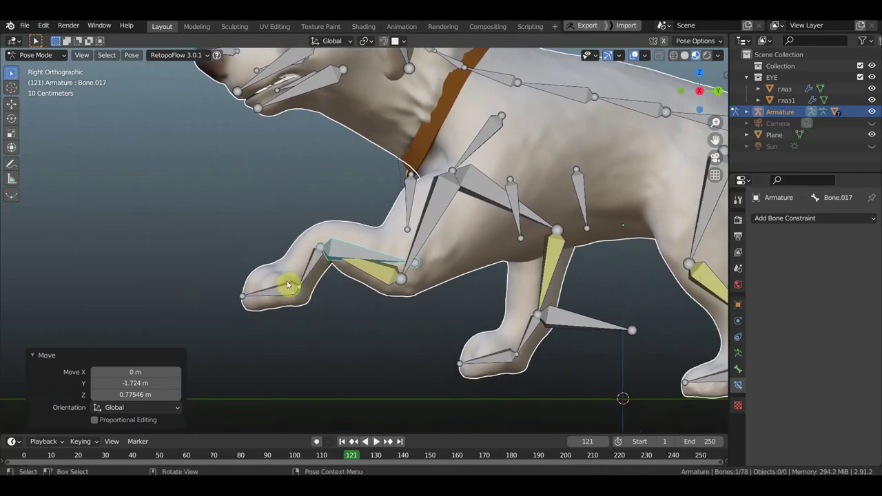
Step: Rotate toe Bone.016 and foot Bone.017 downward so the front paw curls
{"action": "left_click", "coordinate": [314, 270]}
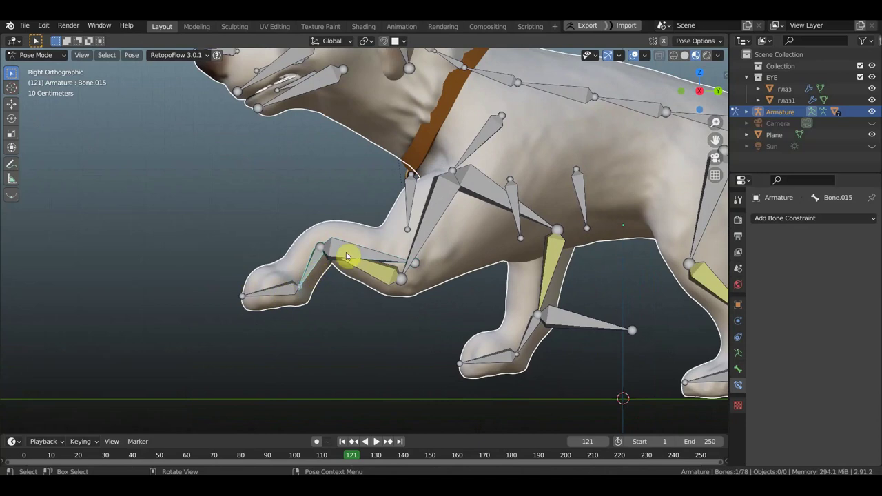
{"action": "left_click", "coordinate": [289, 293]}
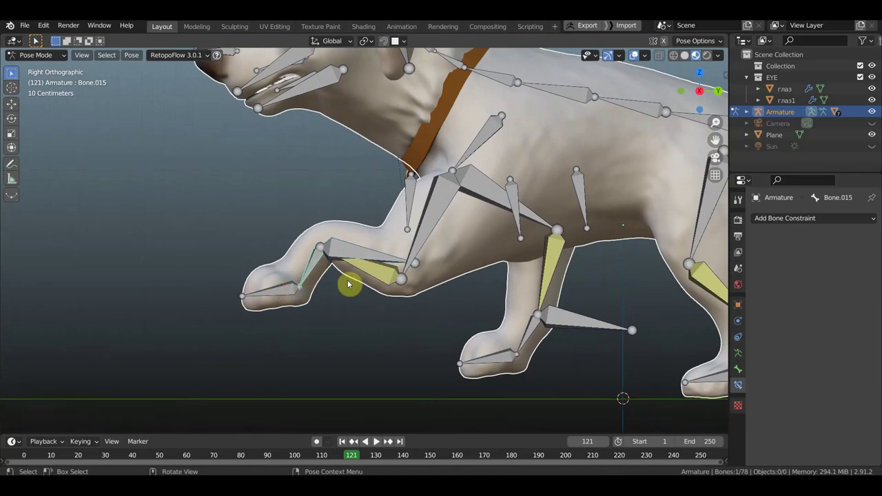
{"action": "key", "text": "r"}
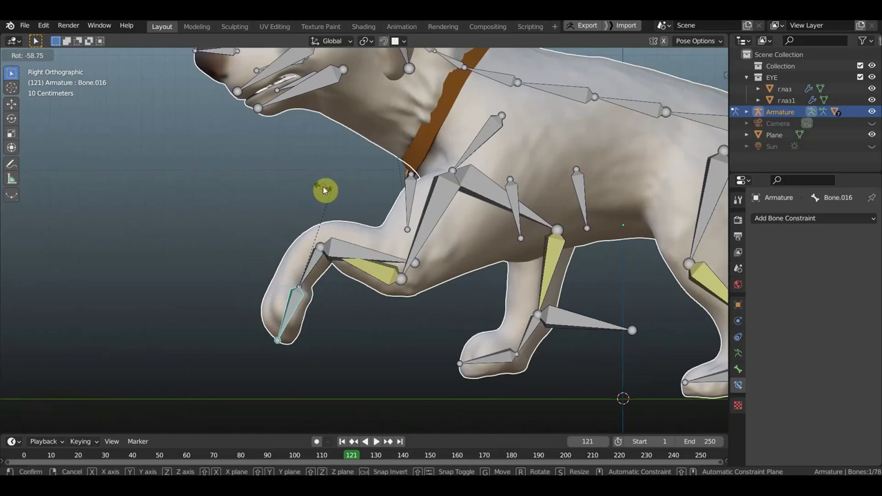
{"action": "left_click", "coordinate": [343, 195]}
{"action": "left_click", "coordinate": [384, 266]}
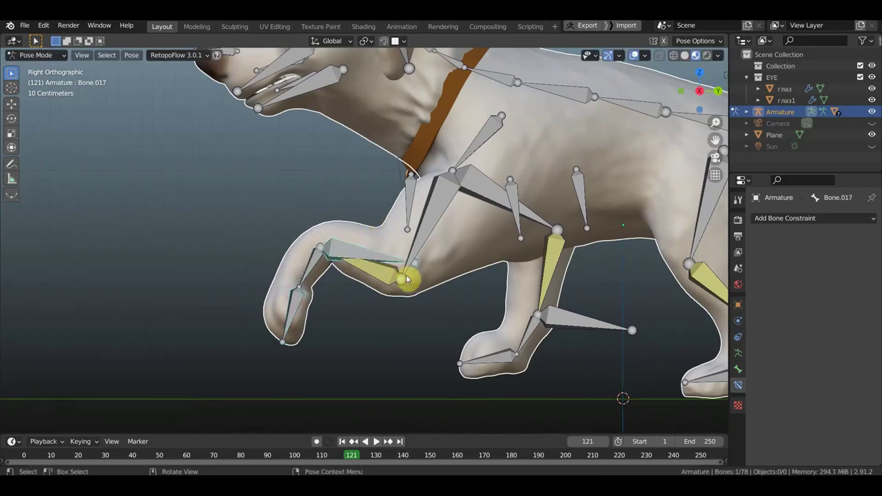
{"action": "key", "text": "r"}
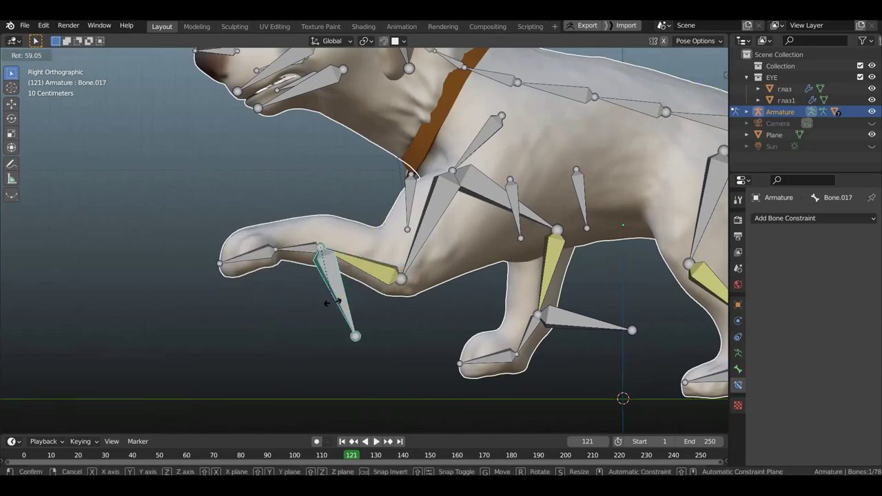
{"action": "left_click", "coordinate": [333, 306]}
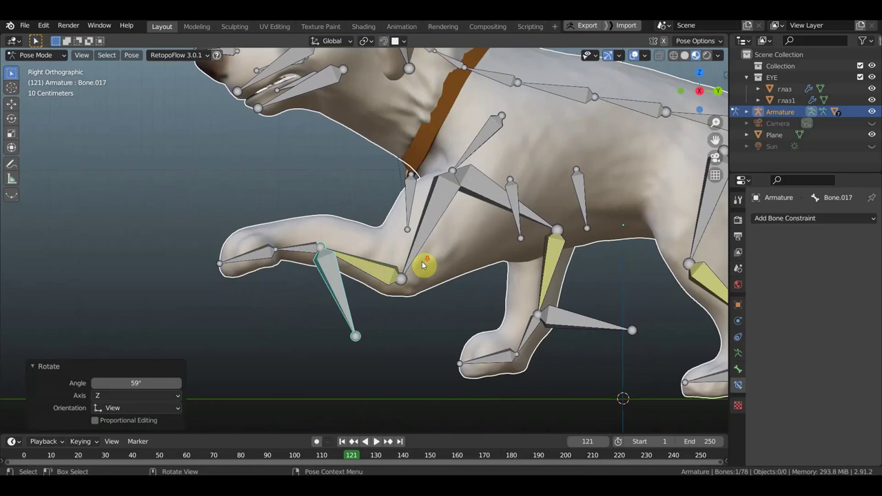
{"action": "scroll", "coordinate": [422, 262], "scroll_direction": "down", "scroll_amount": 3}
Step: Move hind foot Bone.023 forward under the belly and tilt it to 35.5°
{"action": "middle_click_drag", "start_coordinate": [426, 260], "coordinate": [345, 270], "text": "shift"}
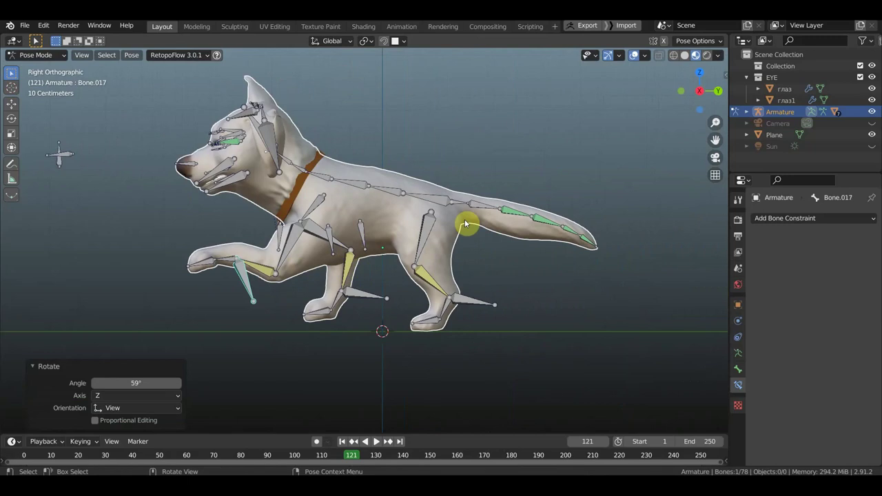
{"action": "left_click", "coordinate": [486, 306]}
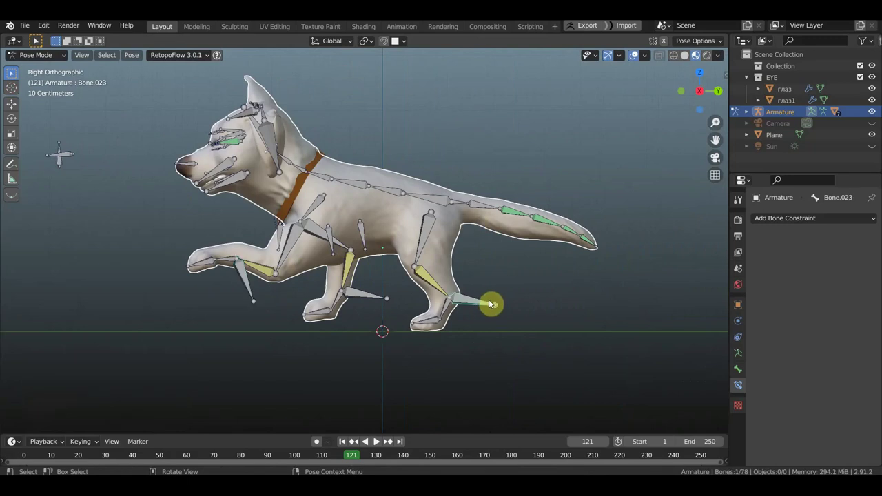
{"action": "key", "text": "g"}
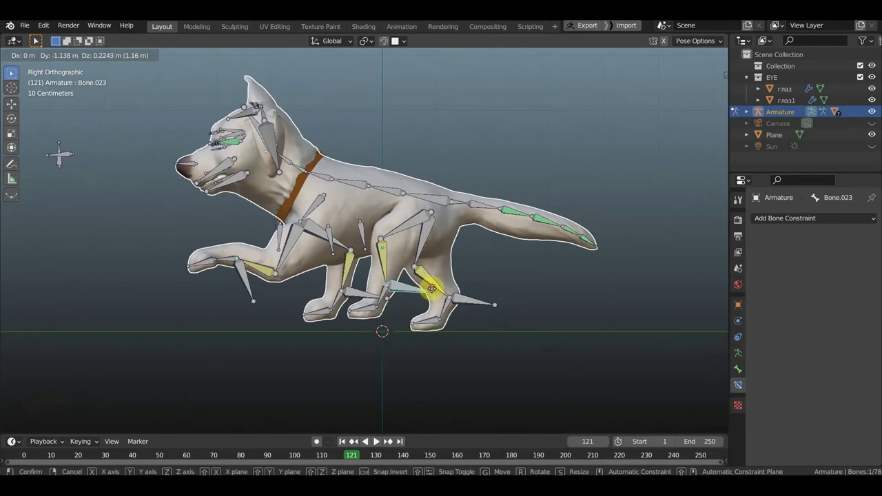
{"action": "left_click", "coordinate": [433, 293]}
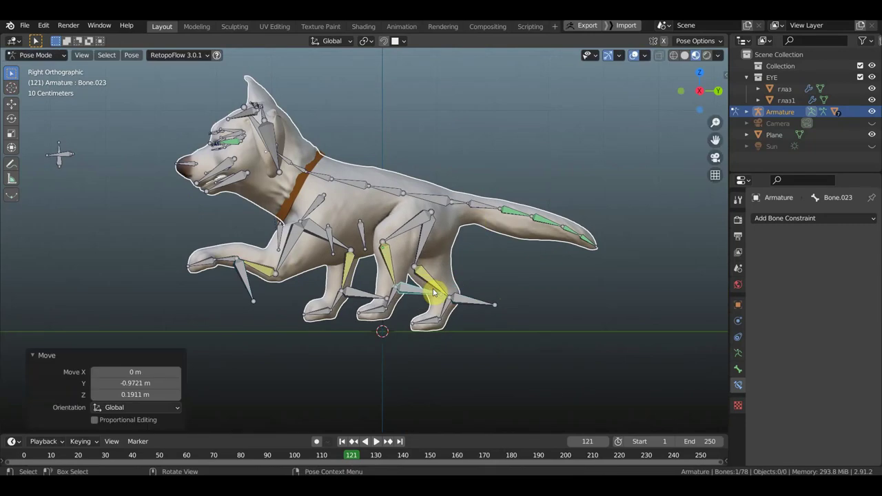
{"action": "key", "text": "r"}
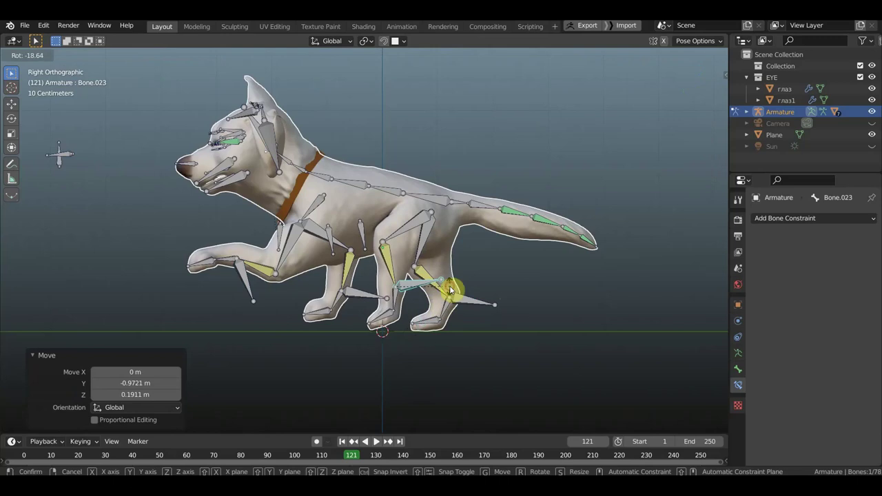
{"action": "left_click", "coordinate": [450, 288]}
{"action": "key", "text": "r"}
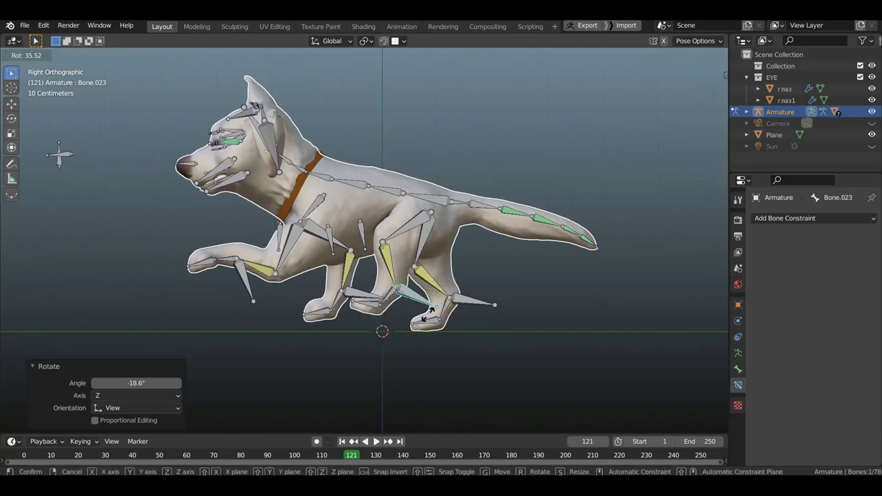
{"action": "left_click", "coordinate": [459, 301]}
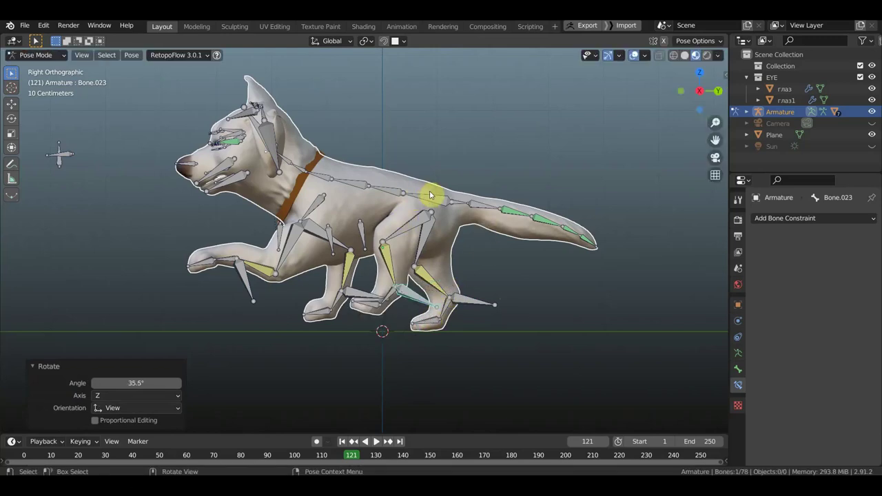
{"action": "left_click", "coordinate": [438, 207]}
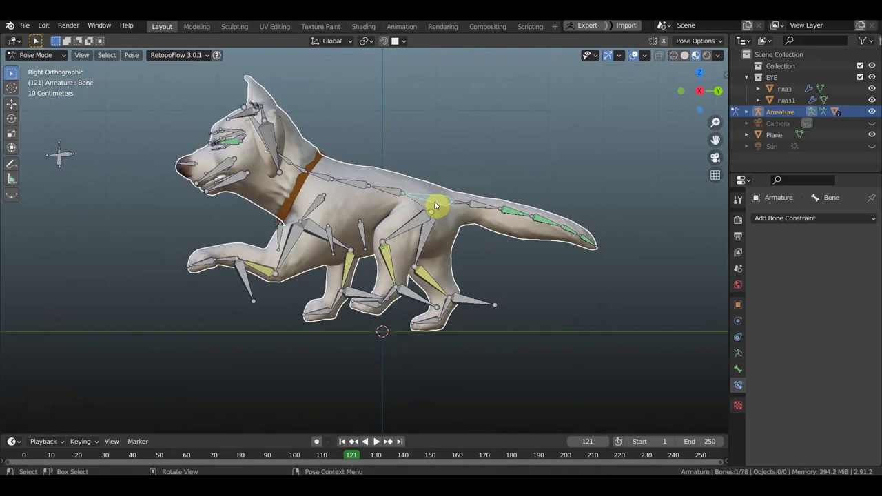
{"action": "key", "text": "g"}
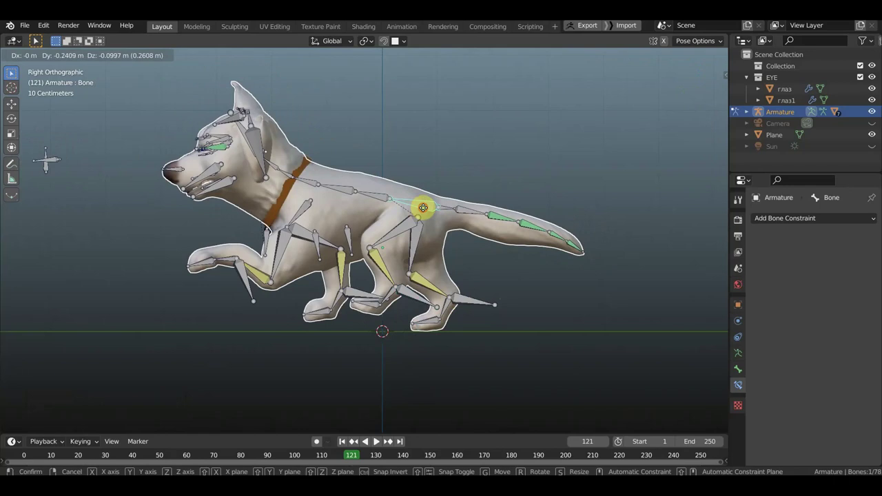
Step: Lower the body slightly forward via the root bone, and droop tail-base Bone.008 by 26°
{"action": "left_click", "coordinate": [449, 213]}
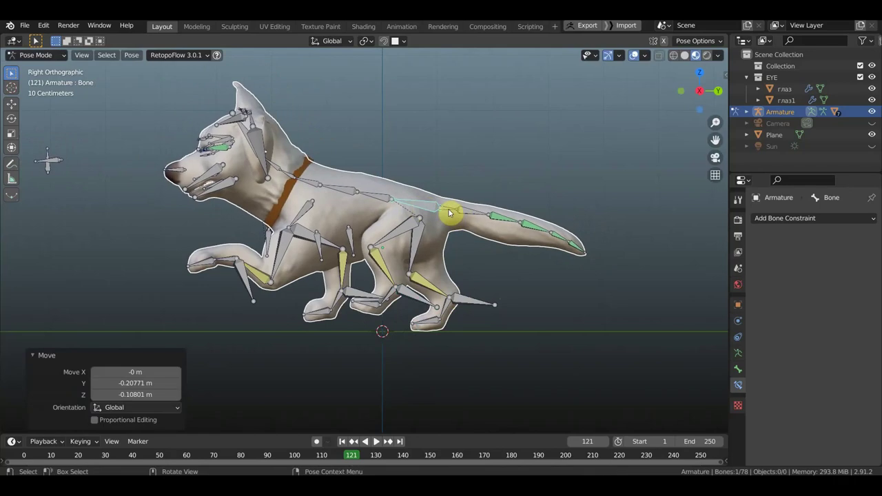
{"action": "left_click", "coordinate": [503, 231]}
{"action": "key", "text": "r"}
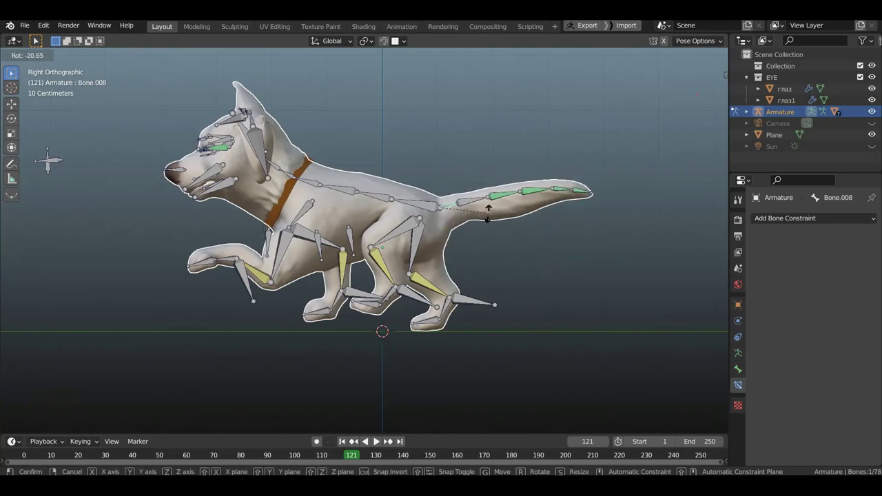
{"action": "left_click", "coordinate": [499, 270]}
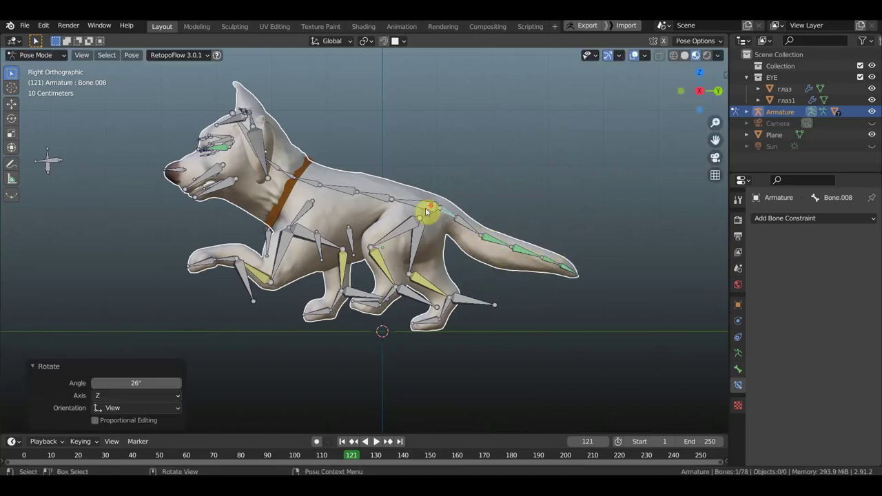
{"action": "middle_click_drag", "start_coordinate": [427, 209], "coordinate": [550, 215]}
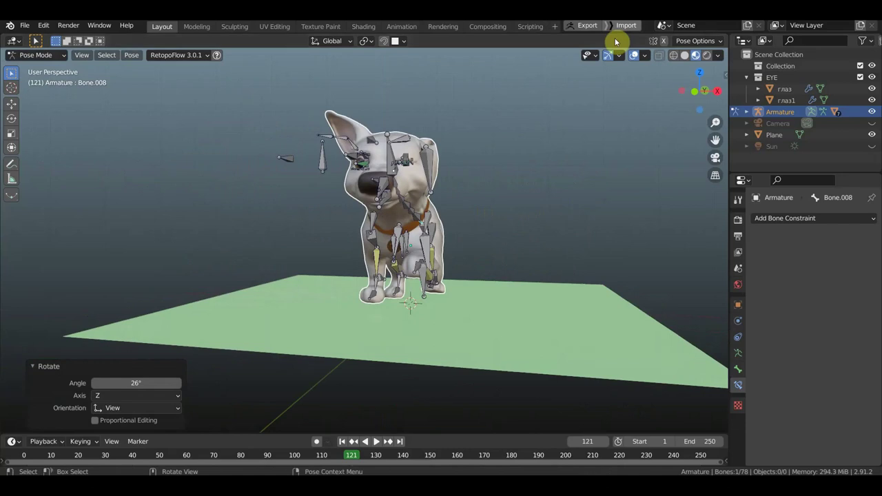
{"action": "left_click", "coordinate": [634, 55]}
{"action": "mouse_move", "coordinate": [555, 164]}
{"action": "middle_mouse_down"}
{"action": "mouse_move", "coordinate": [559, 178]}
{"action": "mouse_move", "coordinate": [560, 171]}
{"action": "middle_mouse_up"}
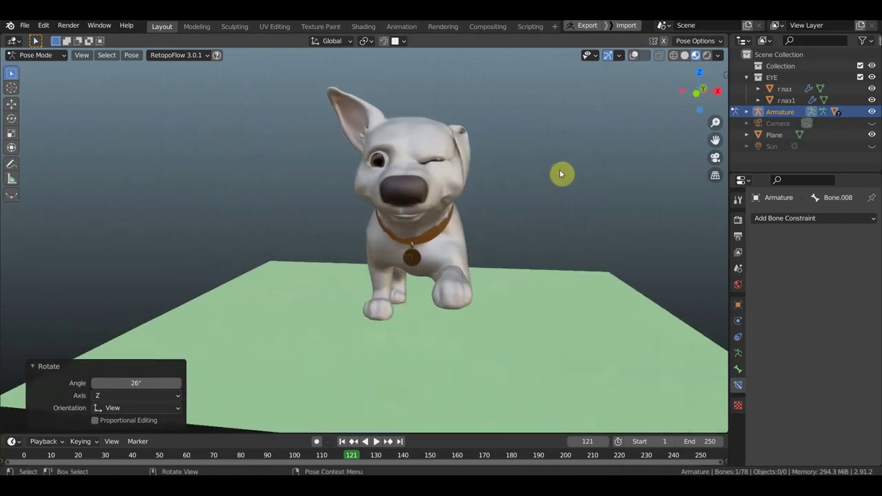
{"action": "key", "text": "KP_1"}
{"action": "scroll", "coordinate": [560, 172], "scroll_direction": "up", "scroll_amount": 3}
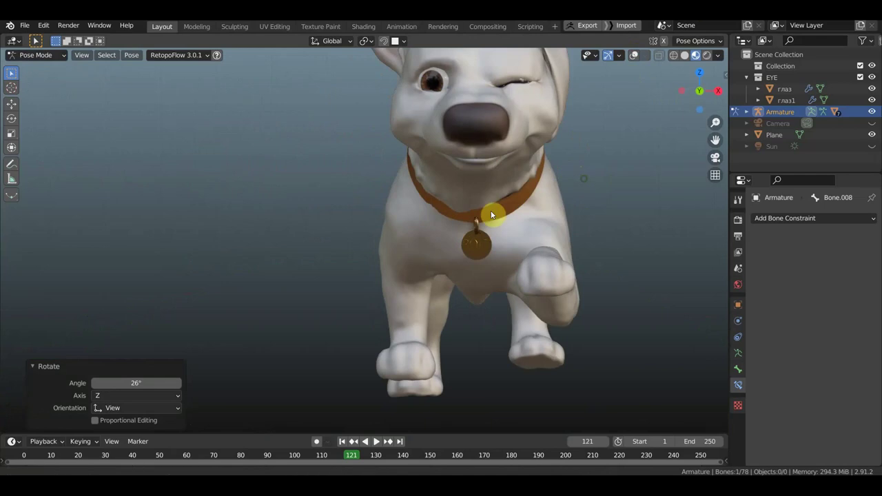
{"action": "scroll", "coordinate": [493, 209], "scroll_direction": "down", "scroll_amount": 1}
{"action": "scroll", "coordinate": [493, 210], "scroll_direction": "down", "scroll_amount": 2}
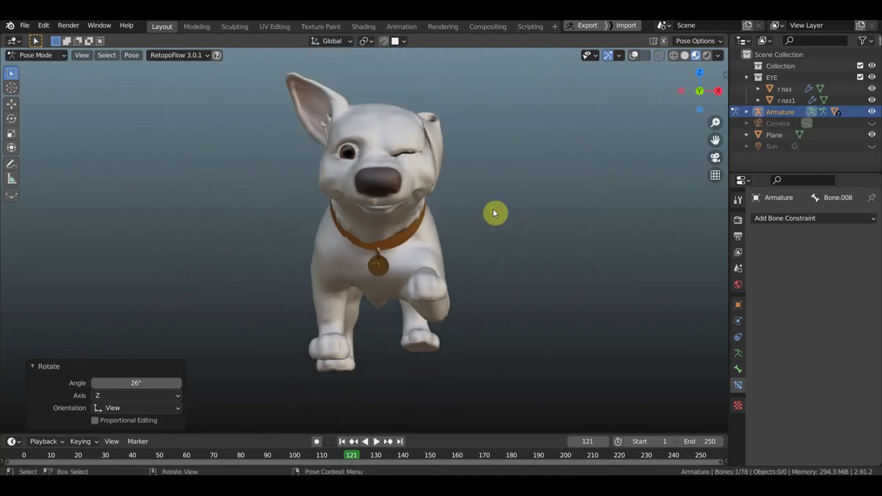
{"action": "mouse_move", "coordinate": [429, 289]}
{"action": "middle_mouse_down"}
{"action": "mouse_move", "coordinate": [374, 292]}
{"action": "mouse_move", "coordinate": [508, 131]}
{"action": "middle_mouse_up"}
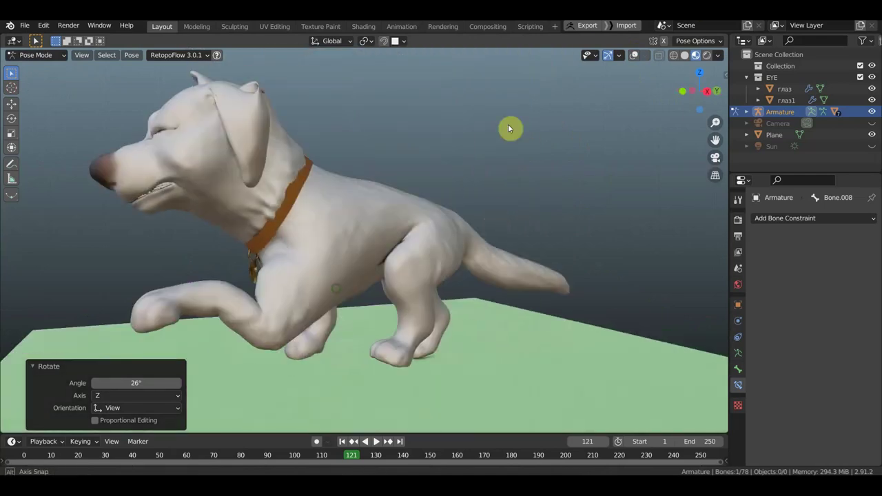
{"action": "left_click", "coordinate": [634, 55]}
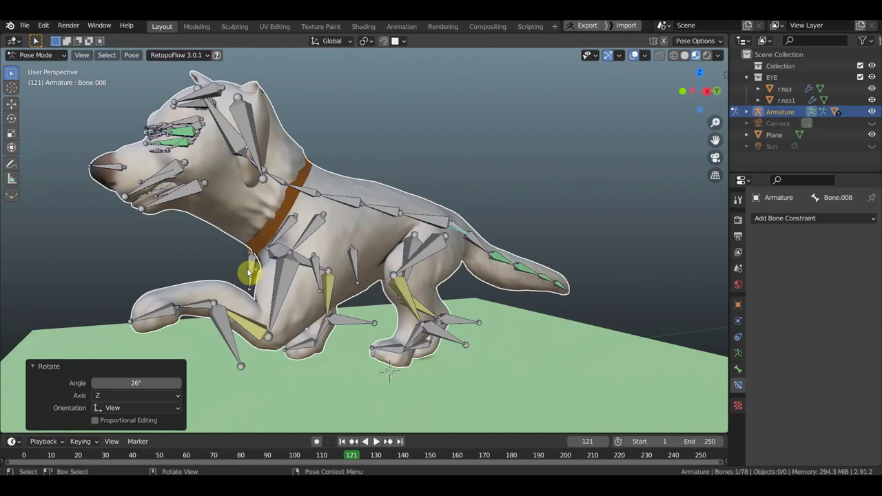
Step: Rotate Bone.024 by 17.6° to lower the tail, then by -6.14° from the front
{"action": "left_click", "coordinate": [258, 270]}
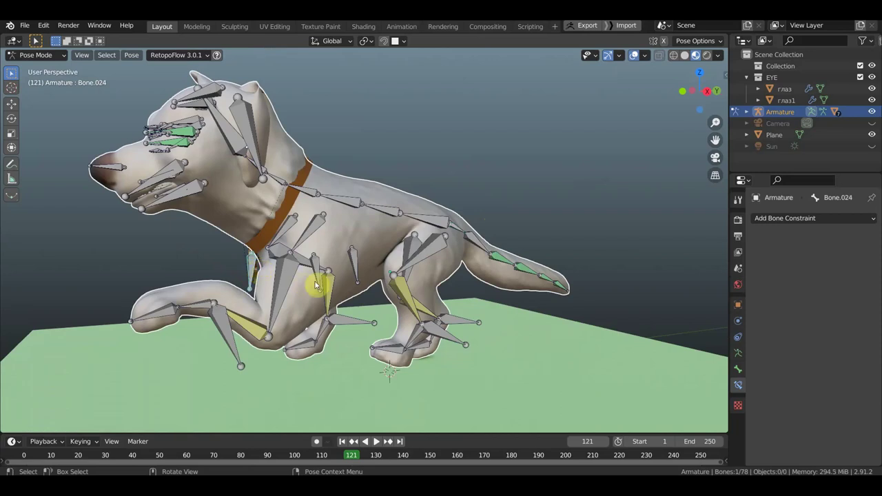
{"action": "left_click", "coordinate": [338, 283], "text": "shift"}
{"action": "key", "text": "r"}
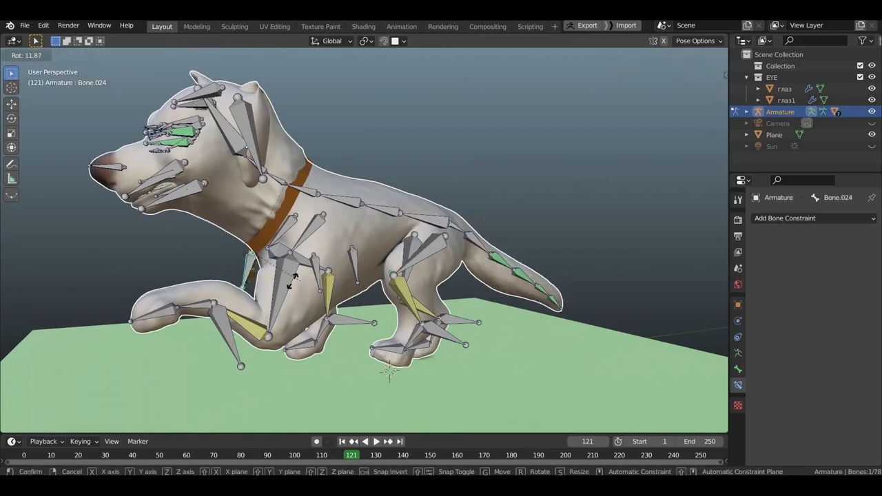
{"action": "left_click", "coordinate": [293, 282]}
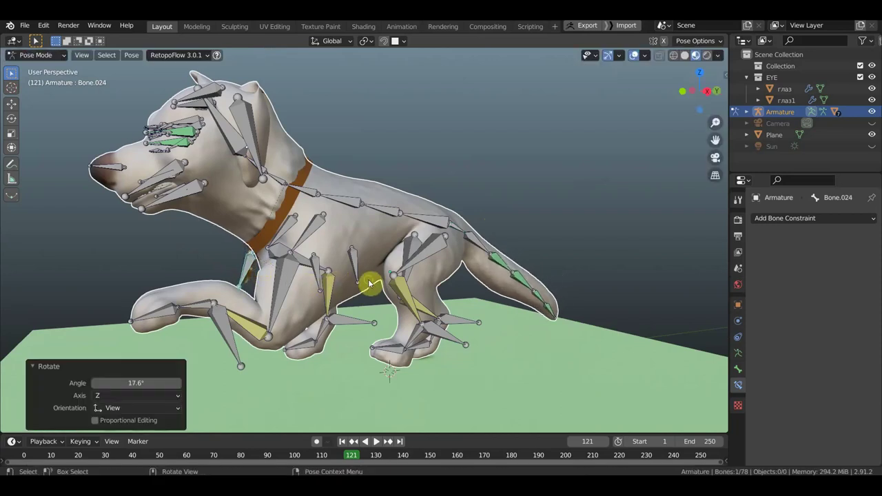
{"action": "middle_click_drag", "start_coordinate": [370, 284], "coordinate": [356, 274]}
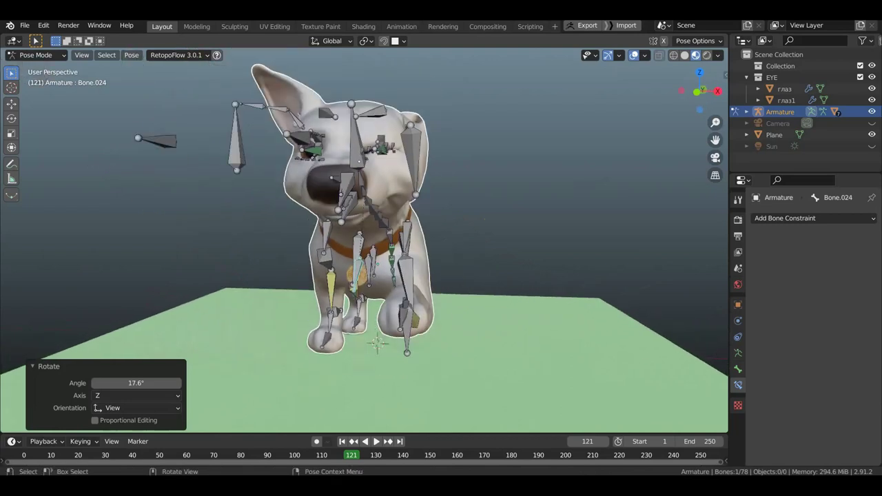
{"action": "key", "text": "r"}
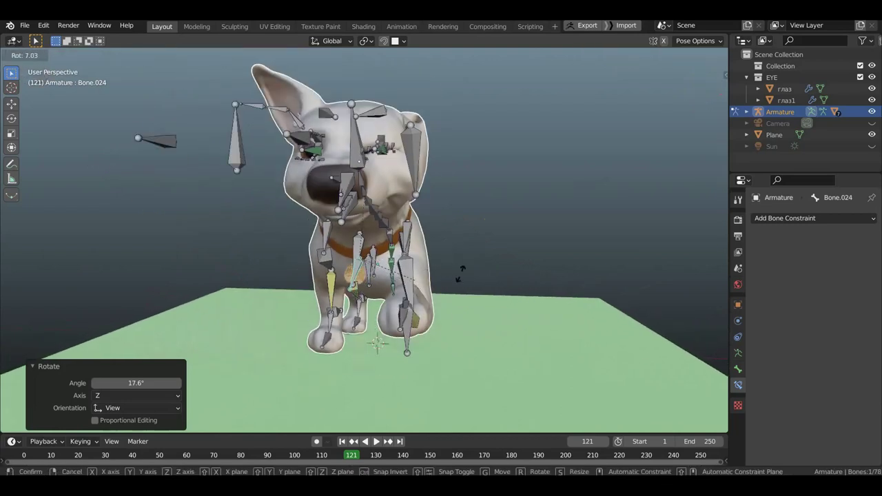
{"action": "left_click", "coordinate": [460, 274]}
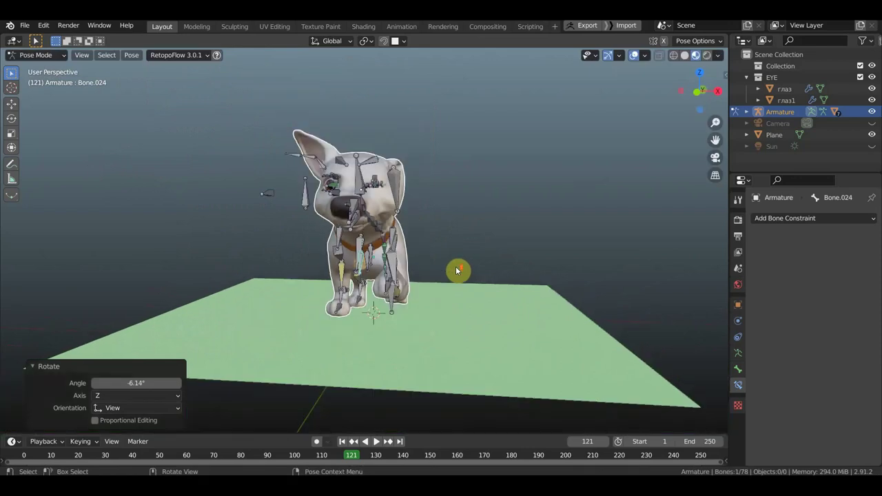
{"action": "mouse_move", "coordinate": [473, 219]}
{"action": "middle_mouse_down"}
{"action": "mouse_move", "coordinate": [422, 219]}
{"action": "mouse_move", "coordinate": [472, 202]}
{"action": "middle_mouse_up"}
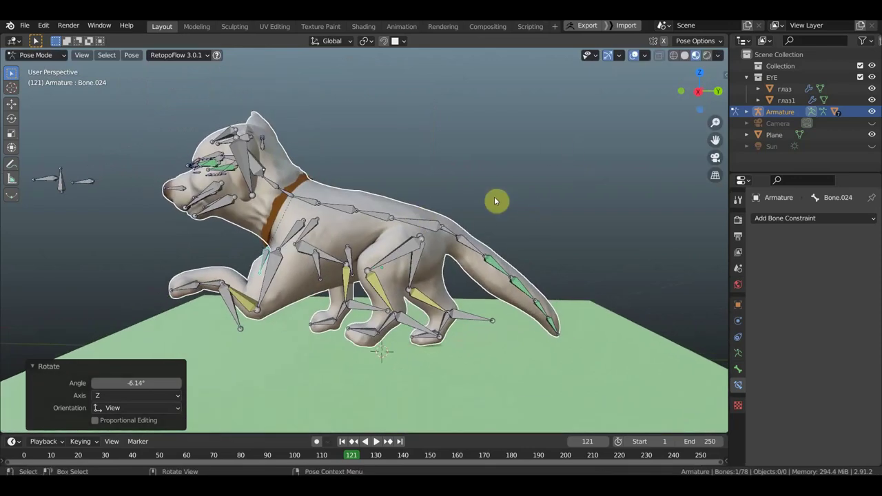
{"action": "scroll", "coordinate": [486, 217], "scroll_direction": "down", "scroll_amount": 1}
{"action": "scroll", "coordinate": [457, 232], "scroll_direction": "down", "scroll_amount": 2}
{"action": "mouse_move", "coordinate": [456, 232]}
{"action": "middle_mouse_down"}
{"action": "mouse_move", "coordinate": [632, 232]}
{"action": "mouse_move", "coordinate": [646, 246]}
{"action": "mouse_move", "coordinate": [656, 239]}
{"action": "mouse_move", "coordinate": [597, 256]}
{"action": "middle_mouse_up"}
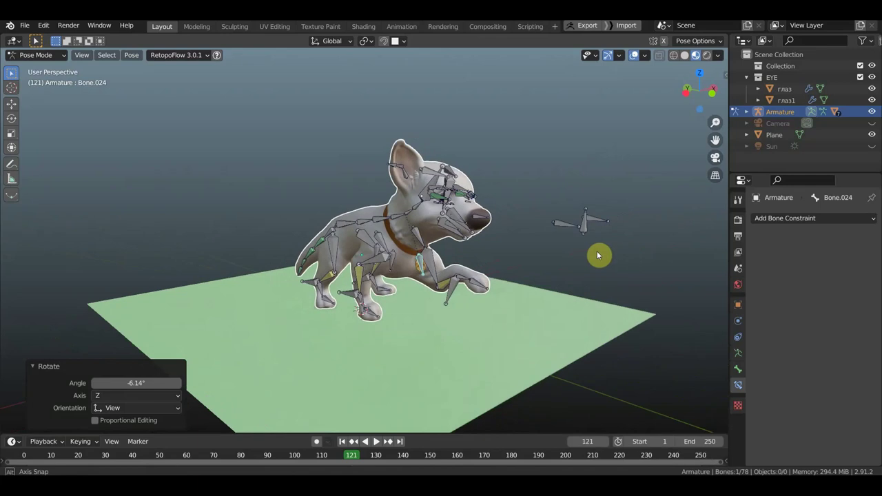
{"action": "scroll", "coordinate": [599, 256], "scroll_direction": "up", "scroll_amount": 1}
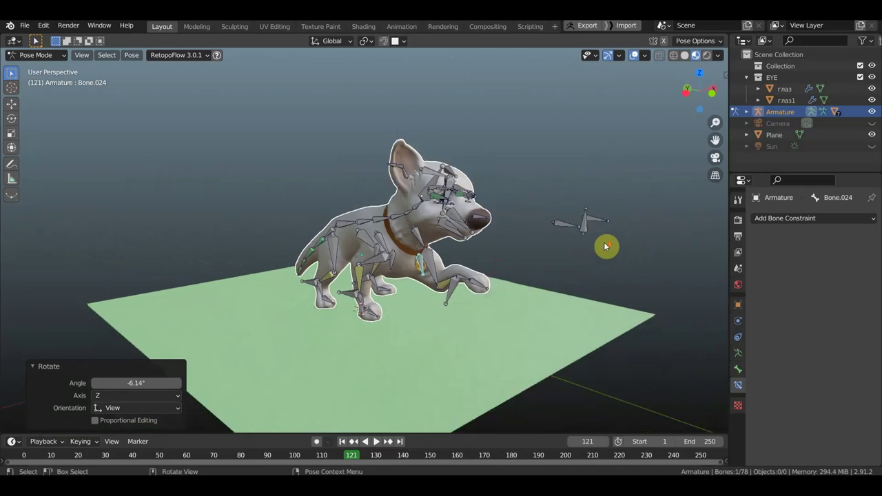
{"action": "middle_click_drag", "start_coordinate": [573, 244], "coordinate": [524, 219]}
{"action": "scroll", "coordinate": [524, 219], "scroll_direction": "up", "scroll_amount": 3}
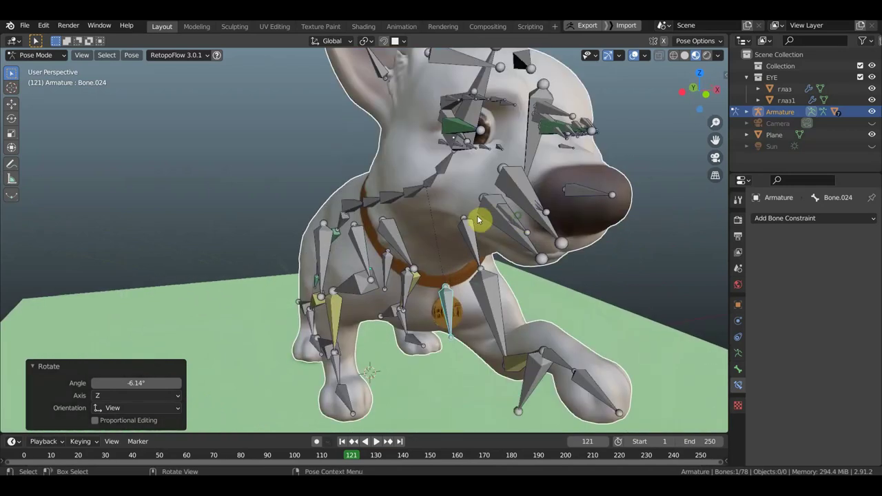
{"action": "scroll", "coordinate": [481, 220], "scroll_direction": "up", "scroll_amount": 3}
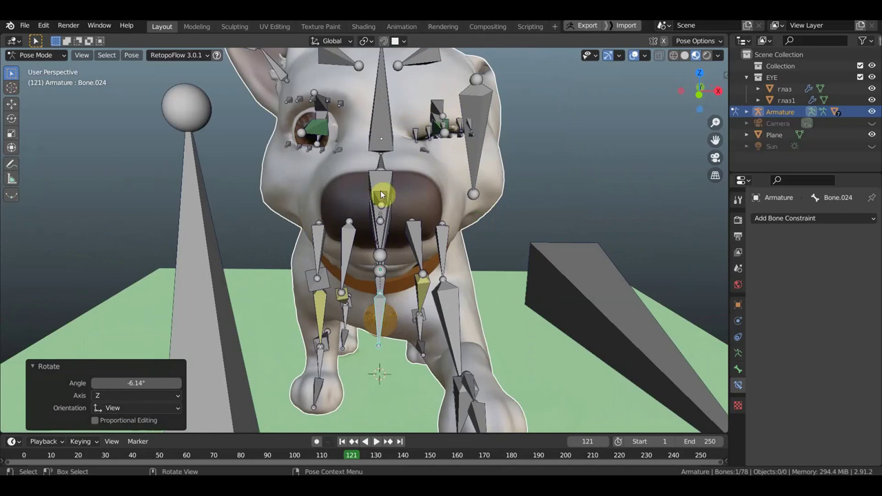
{"action": "scroll", "coordinate": [405, 169], "scroll_direction": "down", "scroll_amount": 3}
{"action": "scroll", "coordinate": [404, 168], "scroll_direction": "down", "scroll_amount": 2}
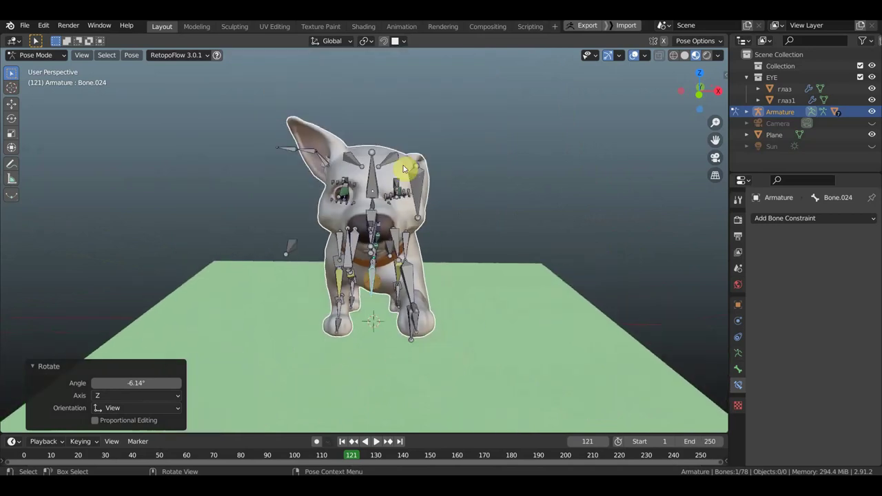